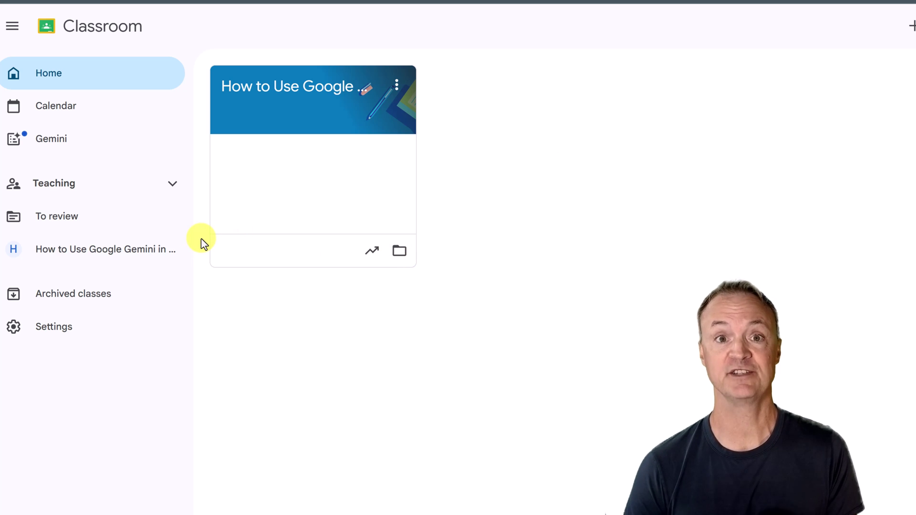
- Open Classroom's Gemini educator tools, filter to All, and browse every tool card
left_click(53, 142)
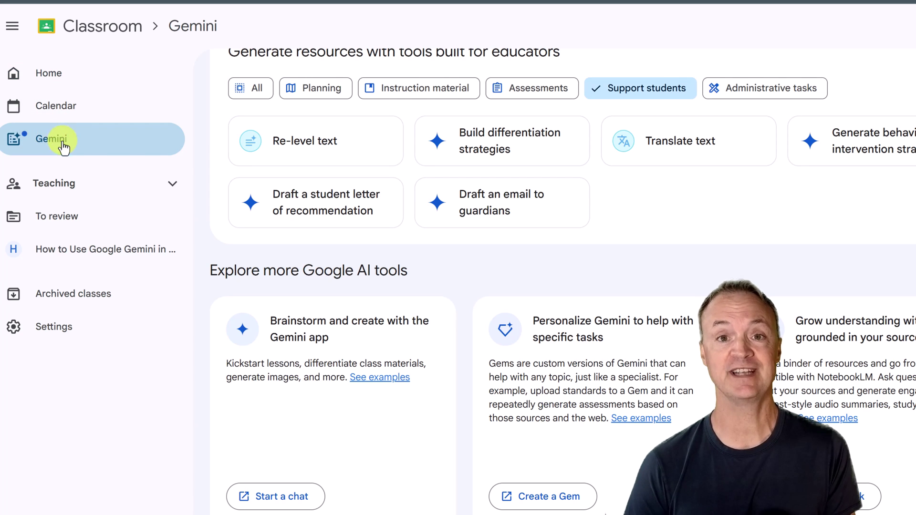
left_click(255, 88)
scroll(287, 210, "down", 5)
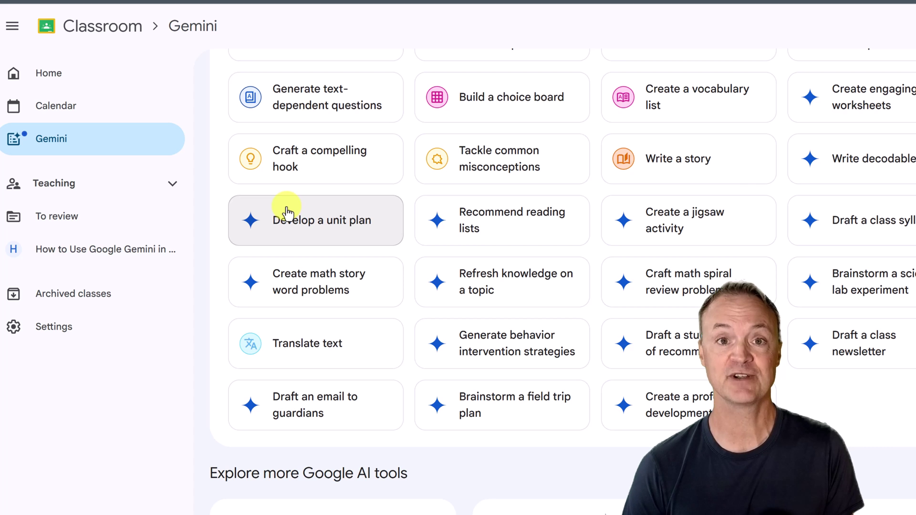
scroll(287, 210, "up", 5)
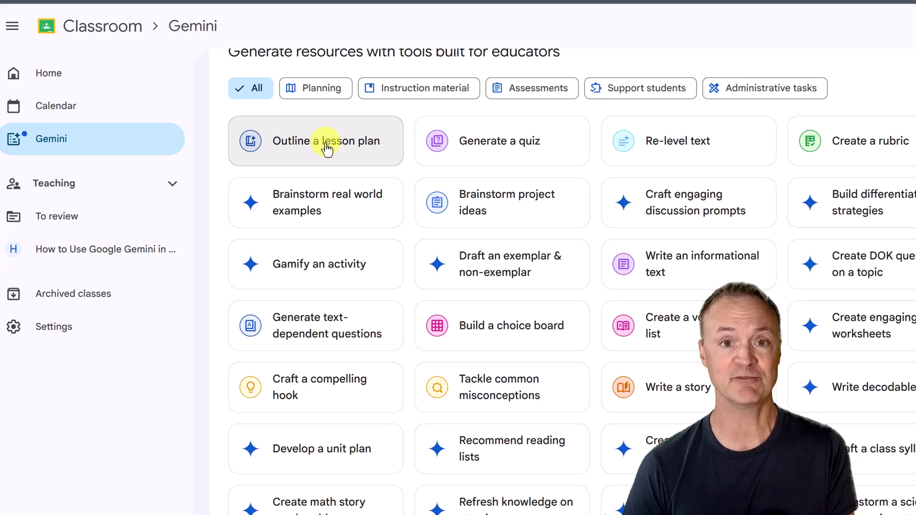
scroll(317, 286, "down", 2)
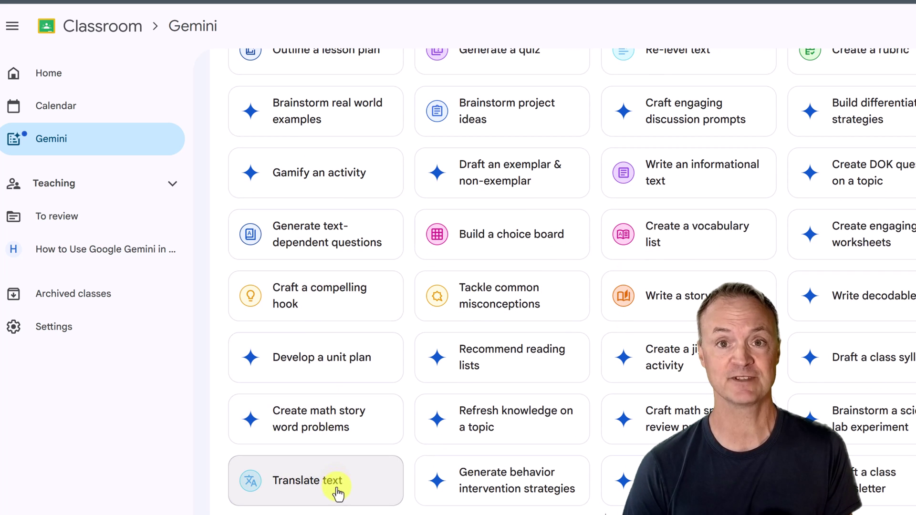
scroll(843, 78, "up", 1)
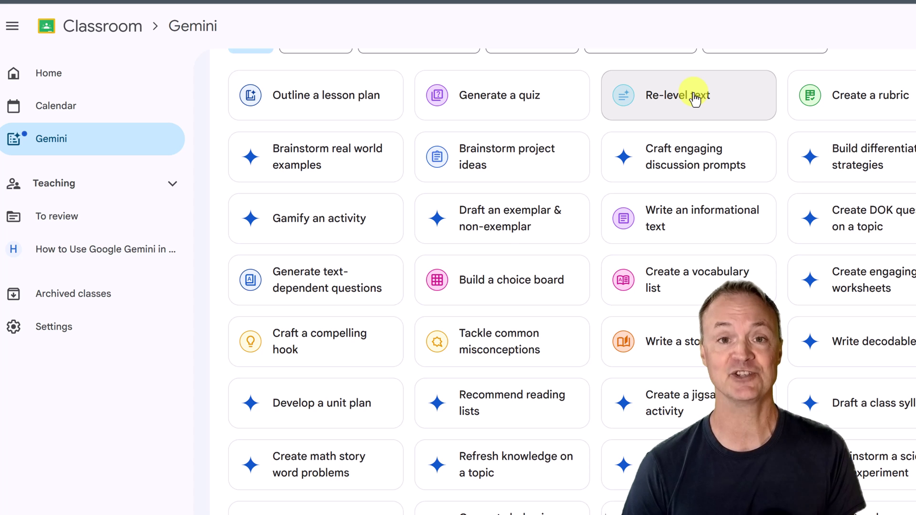
scroll(695, 98, "up", 1)
left_click(660, 90)
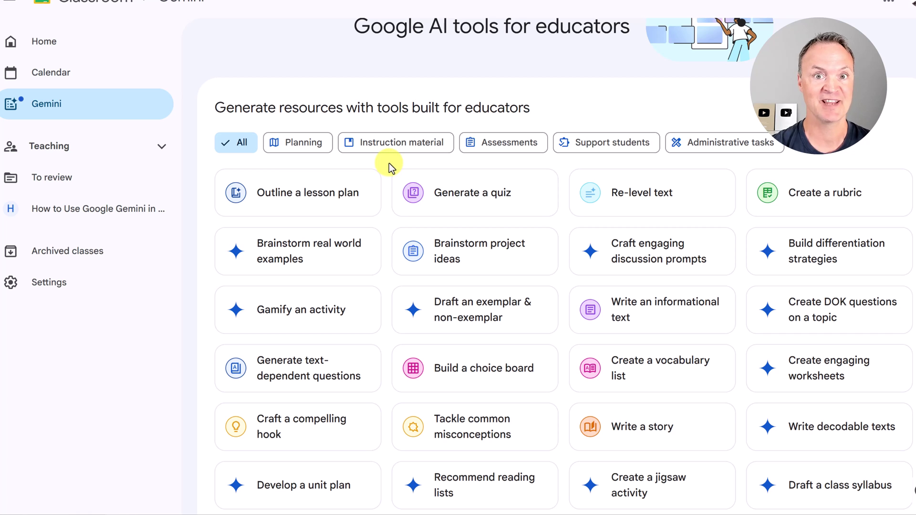
- Start a lesson plan outline for grade 7 with the ecosystems topic, activities and assessment
left_click(339, 205)
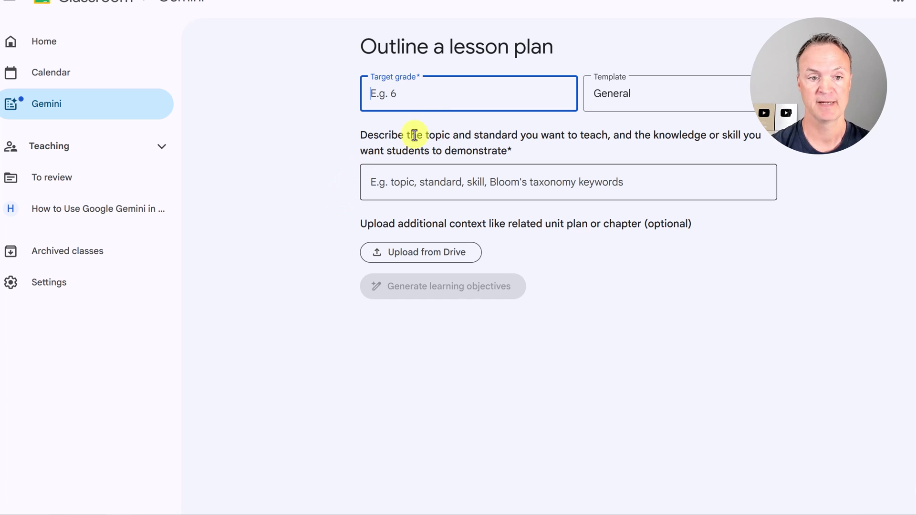
type("7")
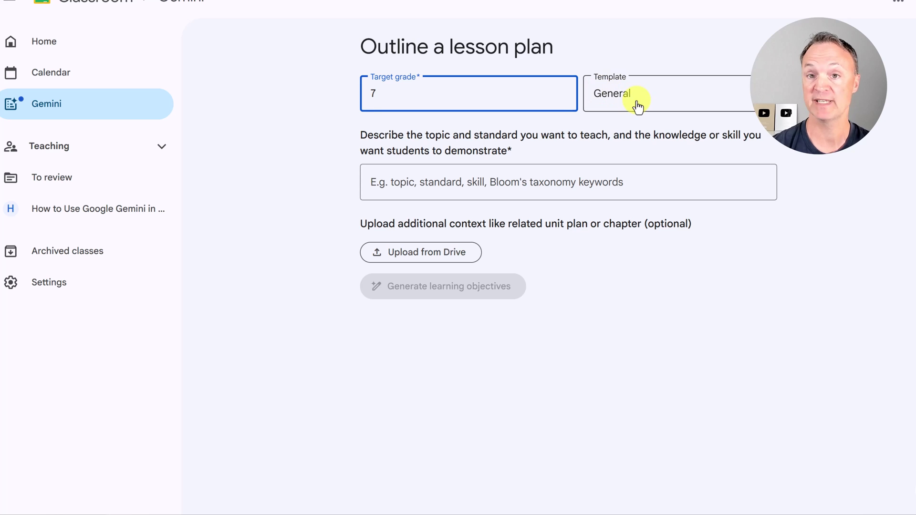
left_click(559, 180)
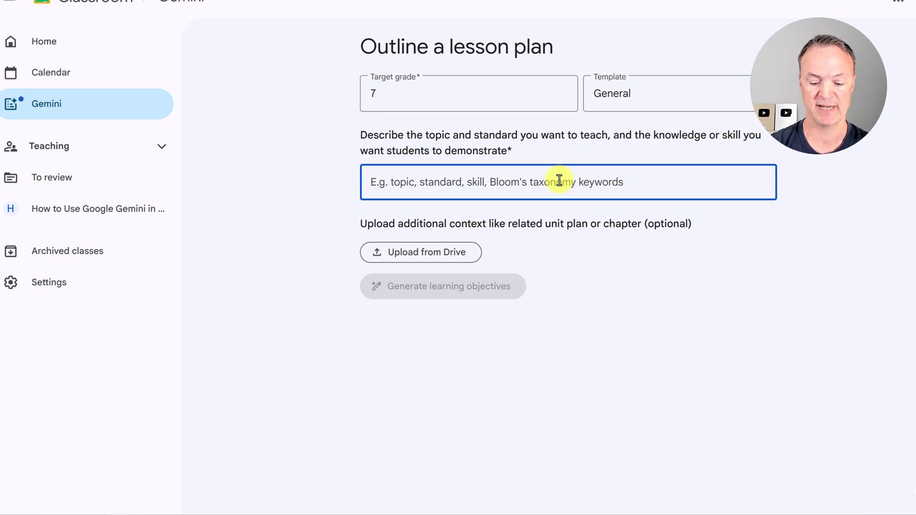
type("Science lesson plan on ecosystems with activities and an assessment.")
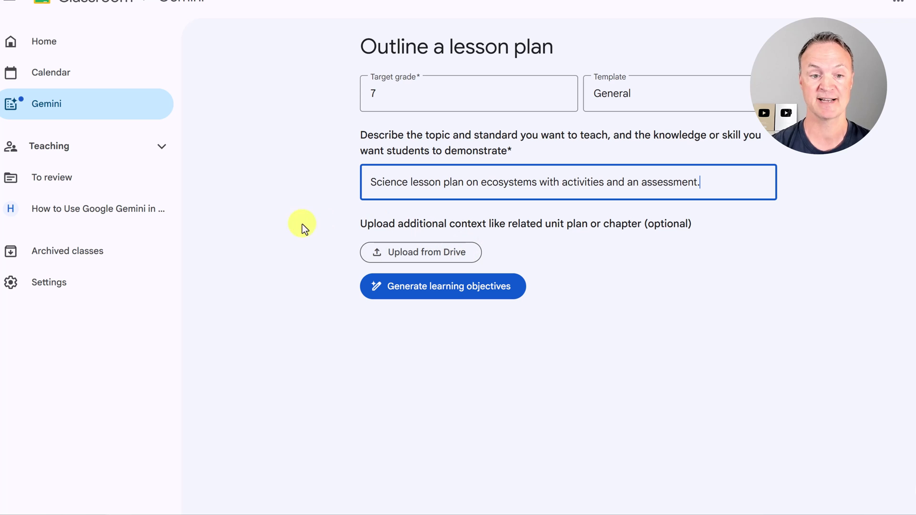
- Generate and review suggested learning objectives for the ecosystems lesson
left_click(441, 289)
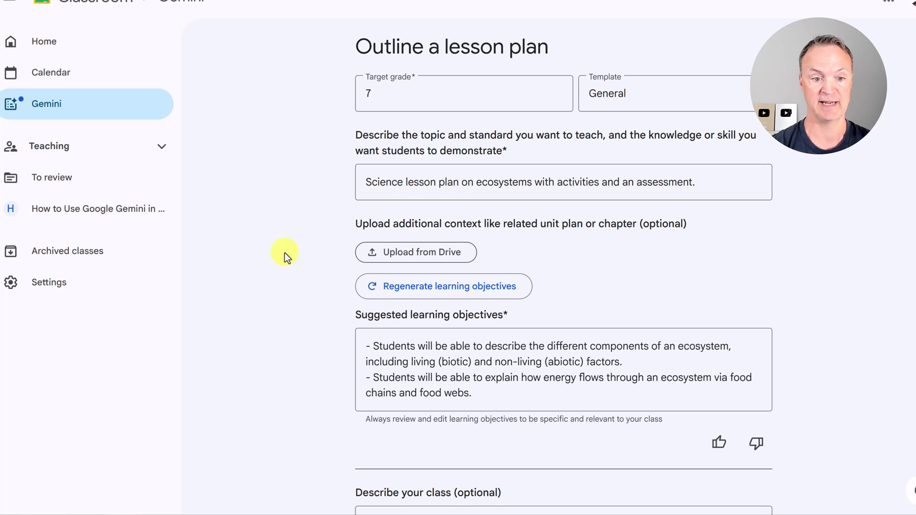
scroll(285, 255, "down", 2)
left_click_drag(491, 313, 358, 258)
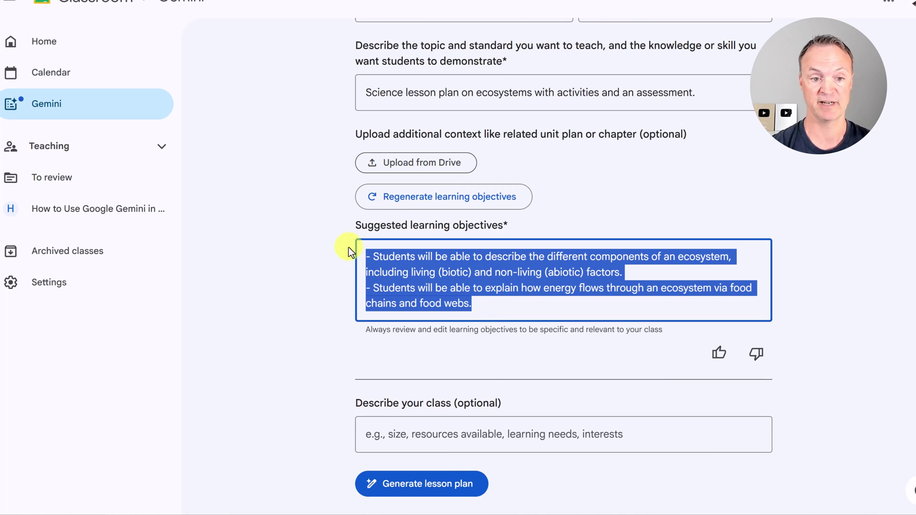
left_click(510, 306)
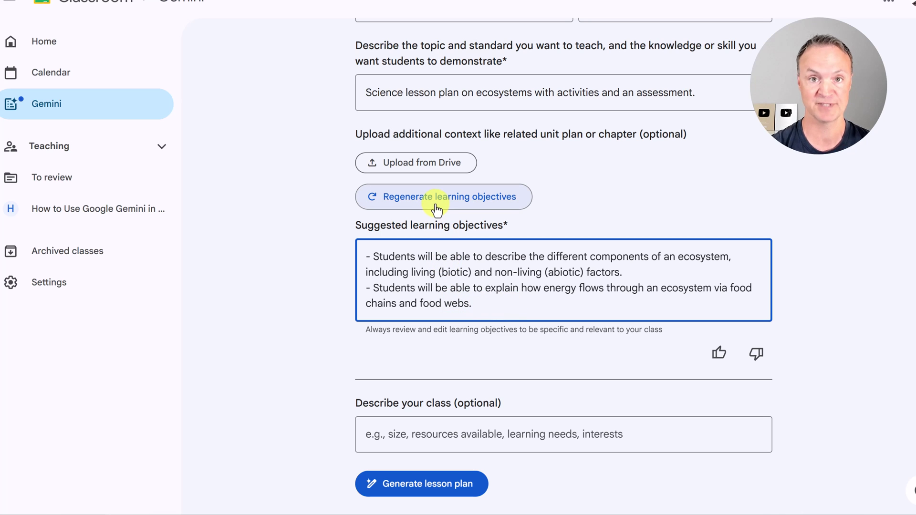
- Describe the diverse 28-student class and generate the lesson plan
left_click(430, 437)
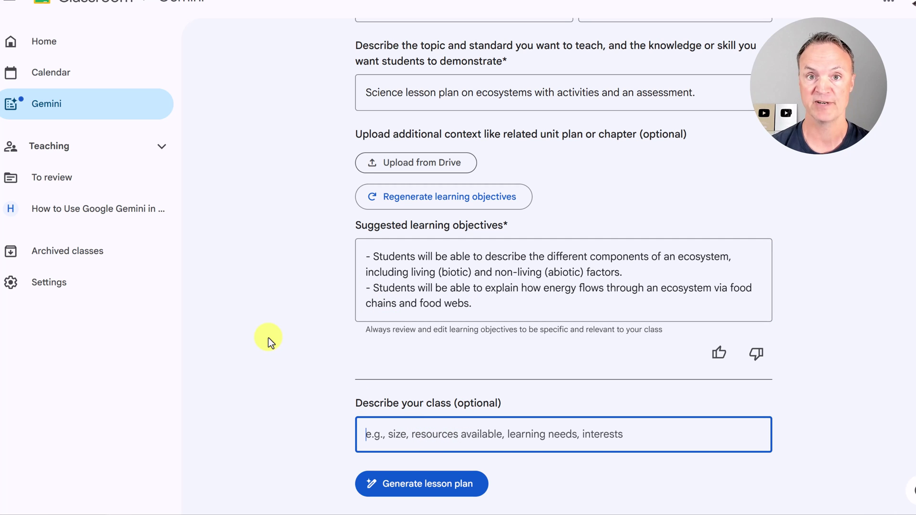
type("The class has 28 students with diverse learning needs, including ELLs and students with learning disabilities. They have access to Chromebooks, enjoy hands-on and tech-based learning, and are interested in environmental issues. Include visual supports and differentiated tasks.")
scroll(277, 327, "down", 1)
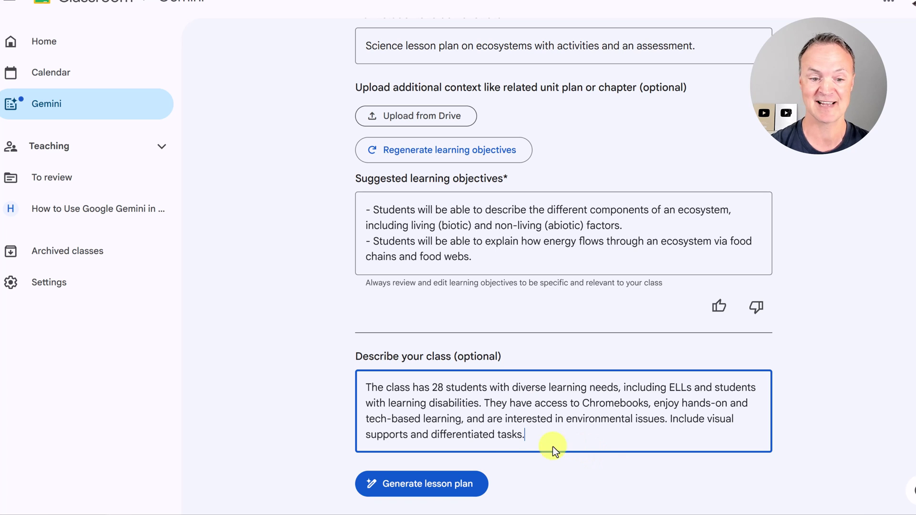
left_click(429, 484)
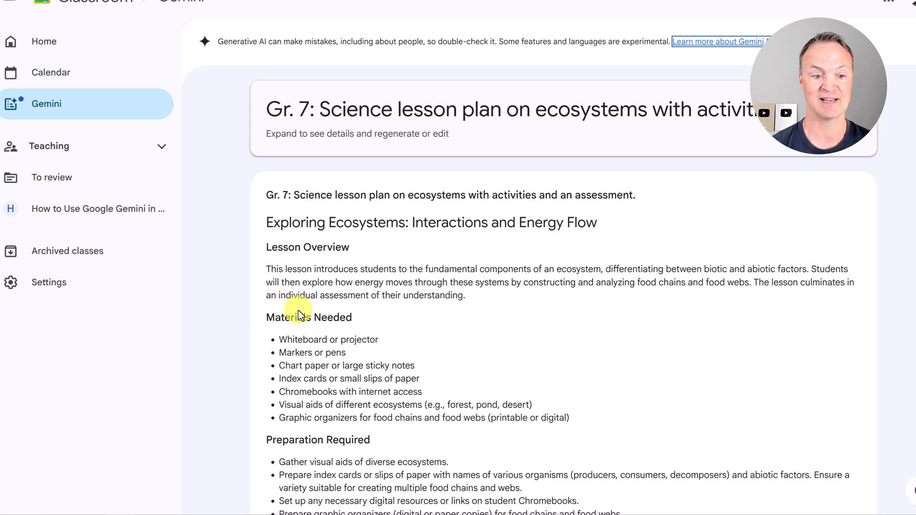
- Review the generated lesson plan down to the Assessment/Exit Ticket section and Export button
scroll(445, 348, "down", 2)
scroll(451, 328, "up", 1)
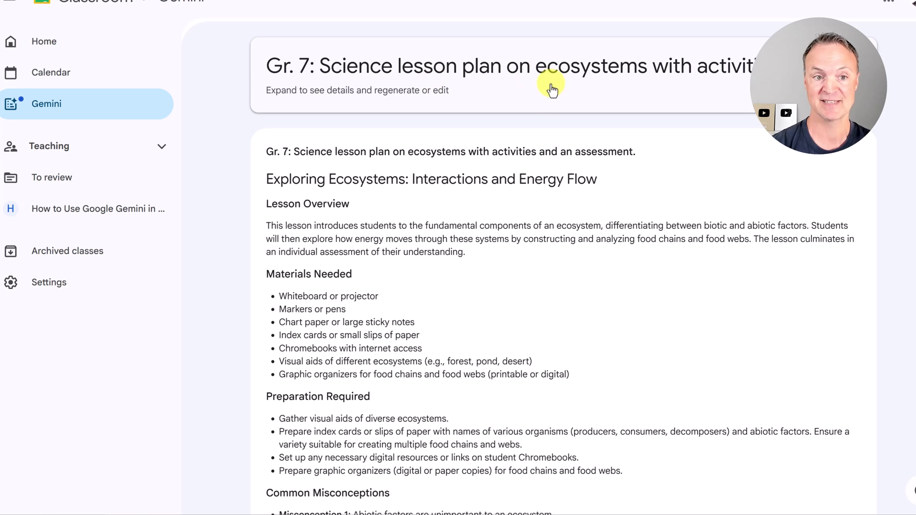
scroll(552, 151, "down", 3)
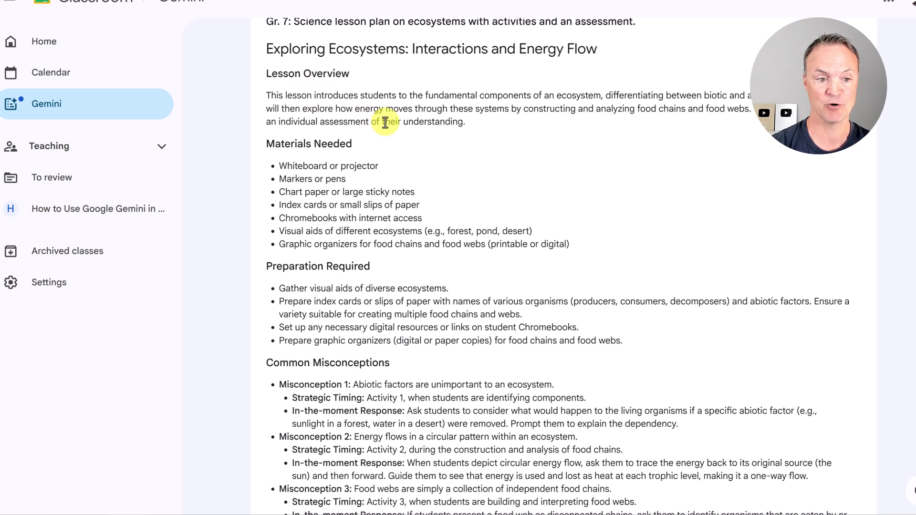
scroll(406, 134, "down", 1)
scroll(406, 134, "down", 1)
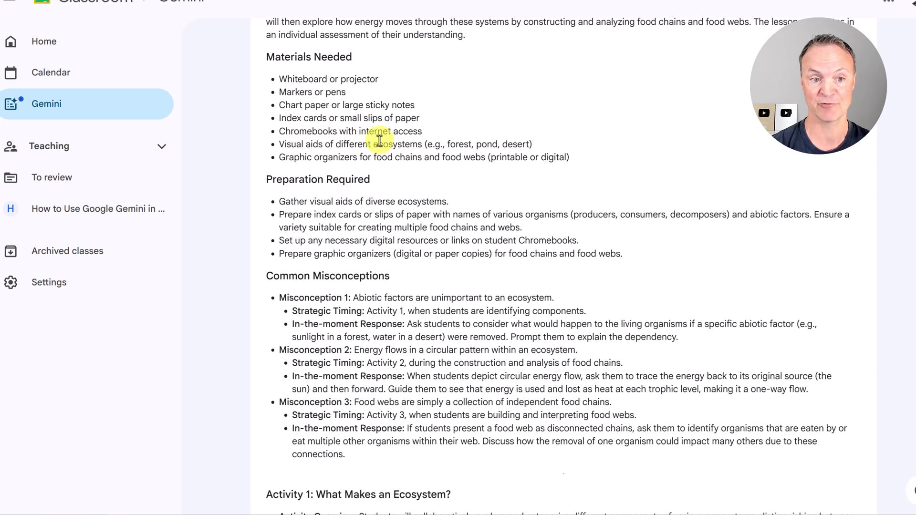
scroll(437, 201, "down", 2)
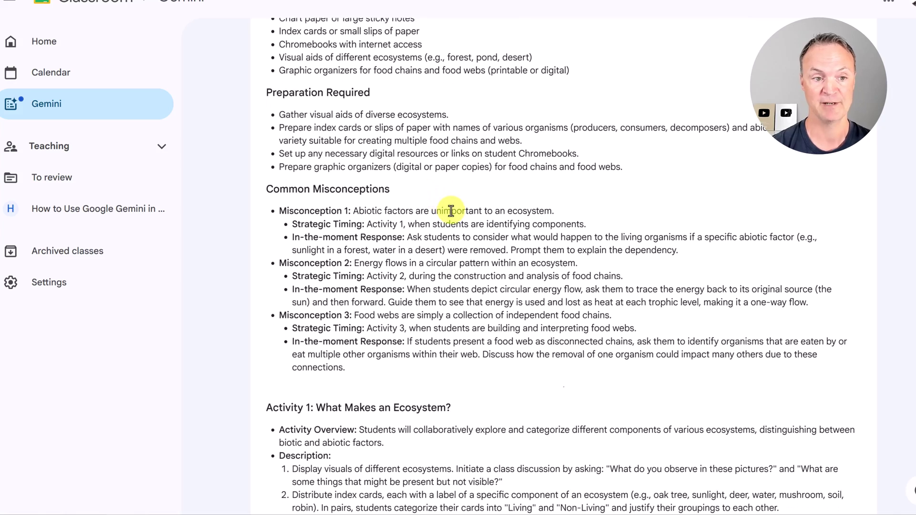
scroll(452, 211, "down", 1)
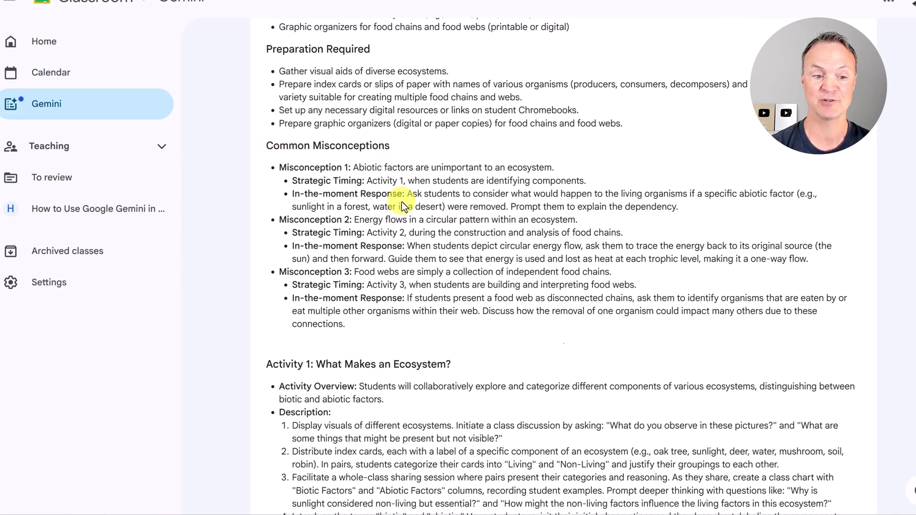
scroll(401, 202, "down", 4)
scroll(413, 213, "down", 1)
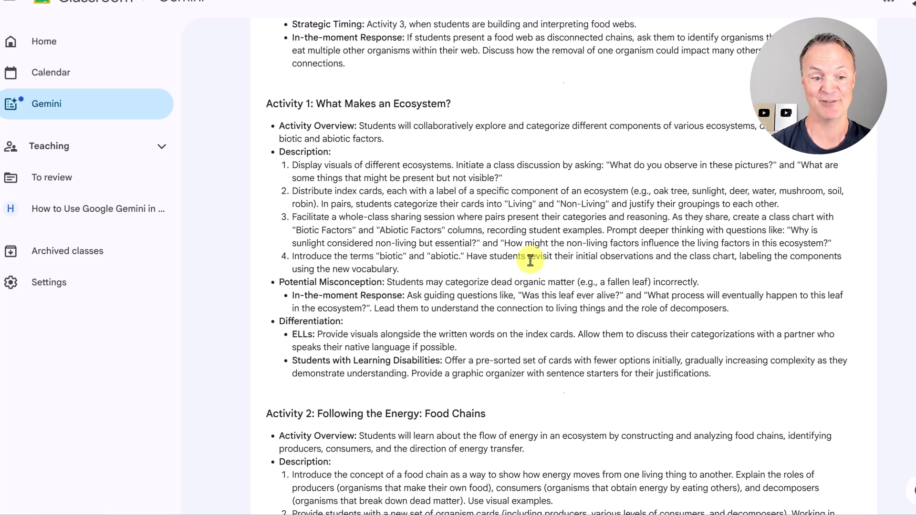
scroll(527, 258, "down", 6)
scroll(526, 258, "down", 10)
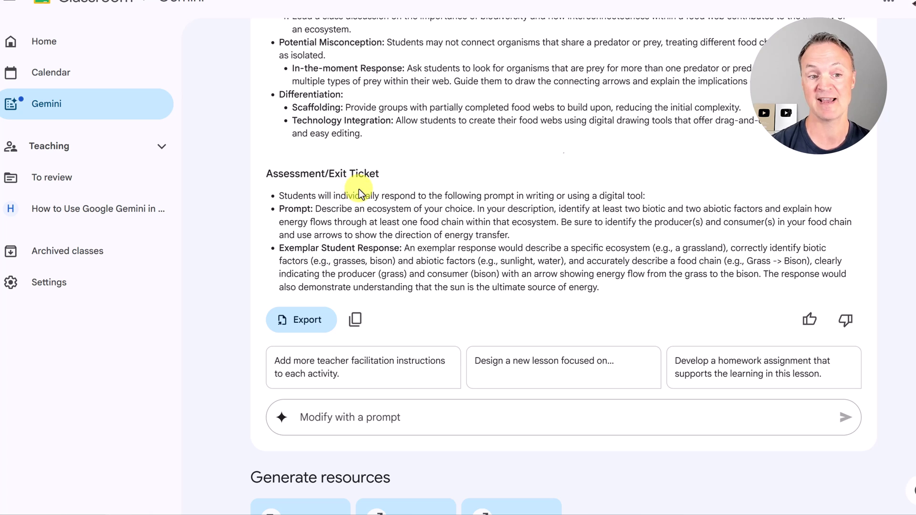
scroll(365, 194, "down", 2)
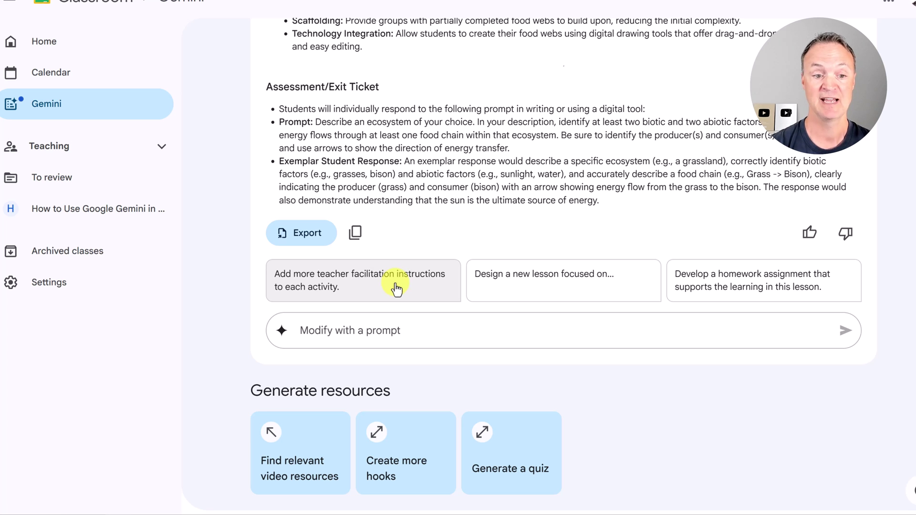
- Request more teacher facilitation instructions per activity and relevant video resources for the lesson
left_click(397, 289)
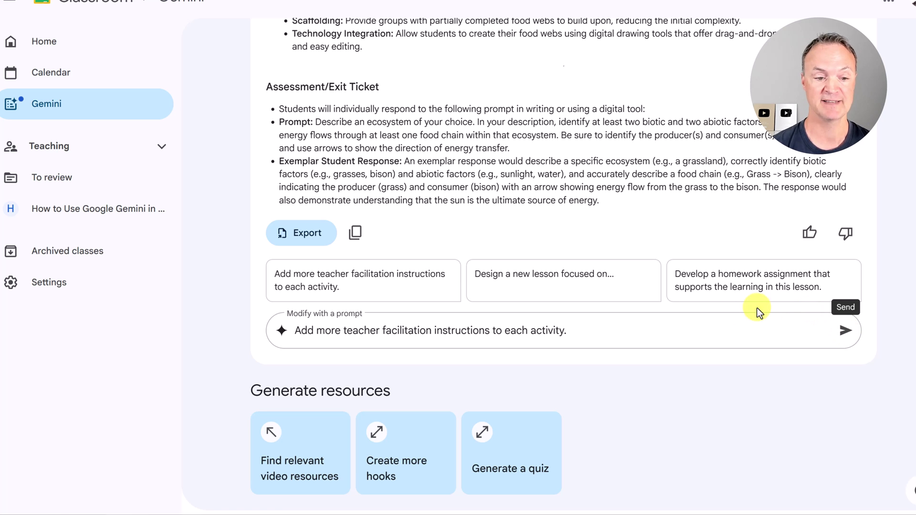
scroll(686, 374, "down", 3)
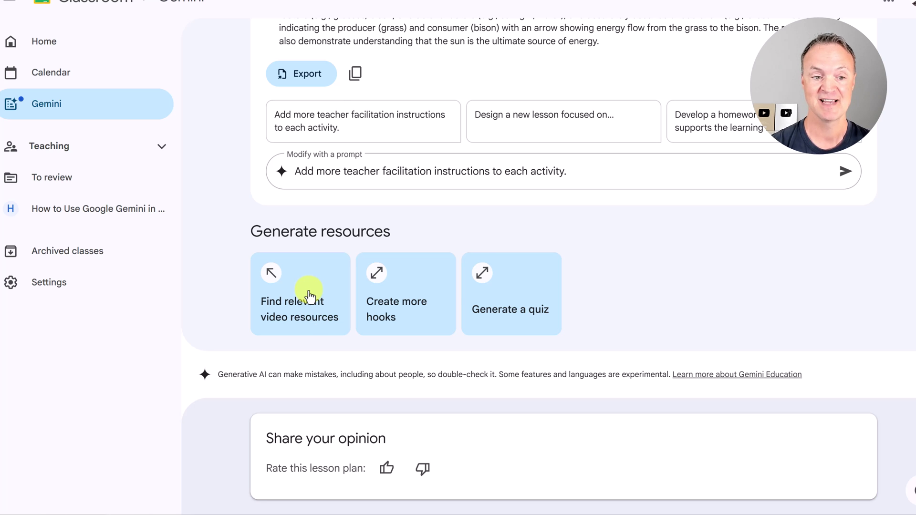
left_click(308, 292)
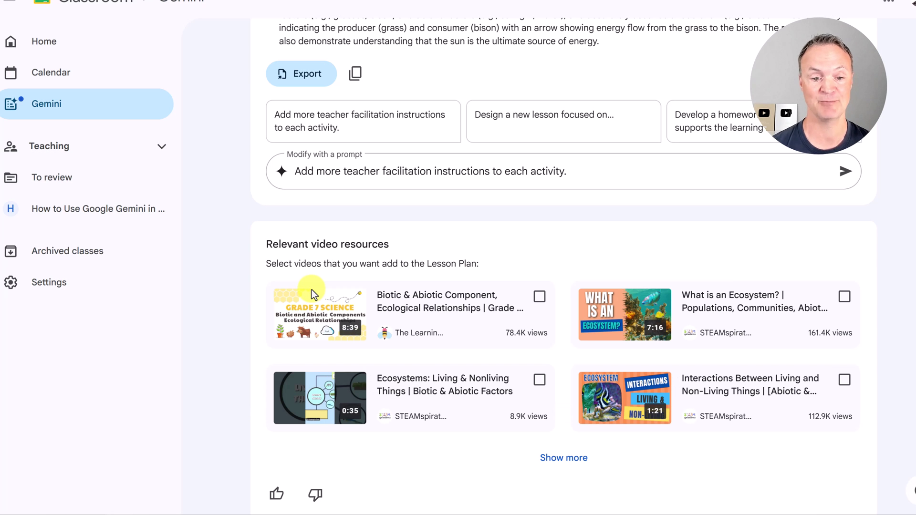
scroll(248, 271, "down", 3)
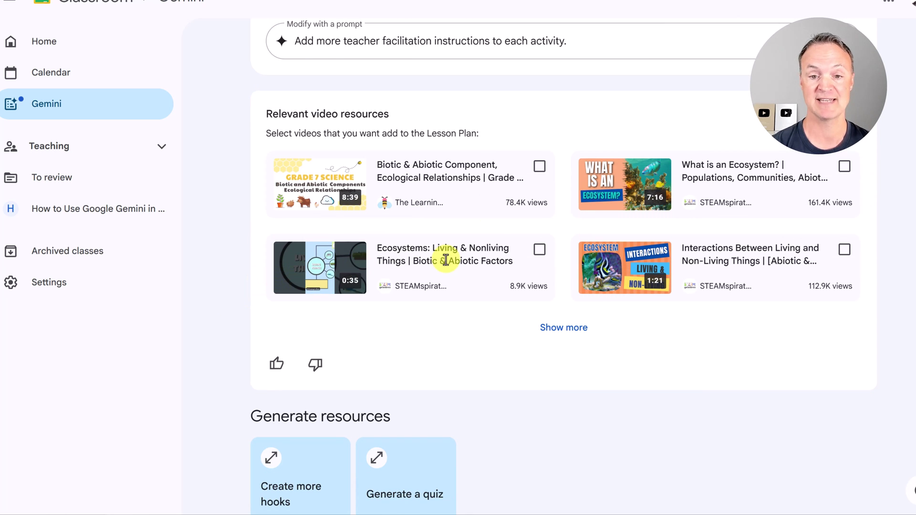
- Load more videos and pick three, including Biotic and Abiotic Factors in an Ecosystem
left_click(564, 328)
scroll(560, 327, "down", 3)
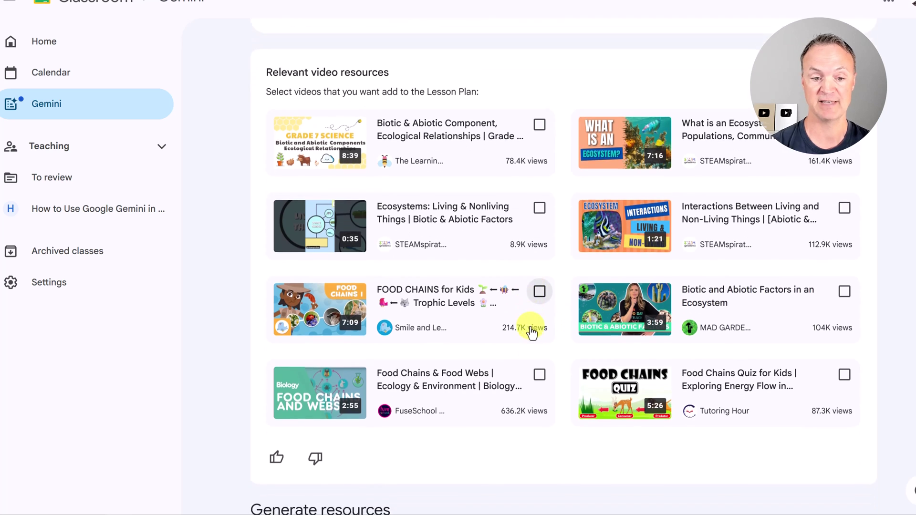
scroll(554, 374, "up", 3)
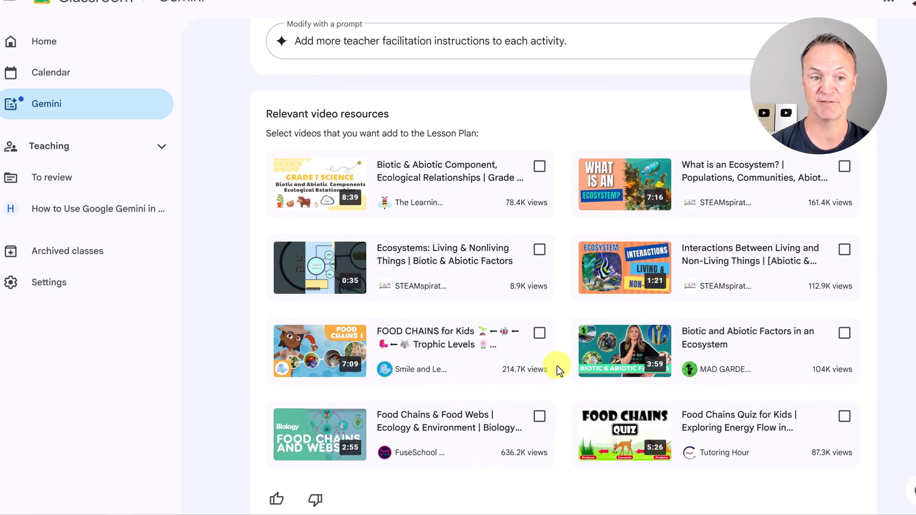
left_click(539, 166)
left_click(540, 249)
left_click(845, 335)
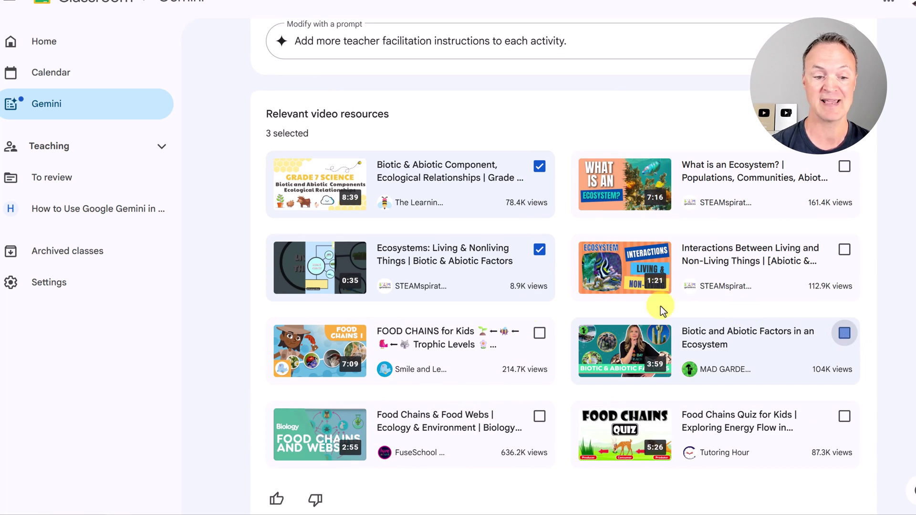
scroll(469, 329, "down", 3)
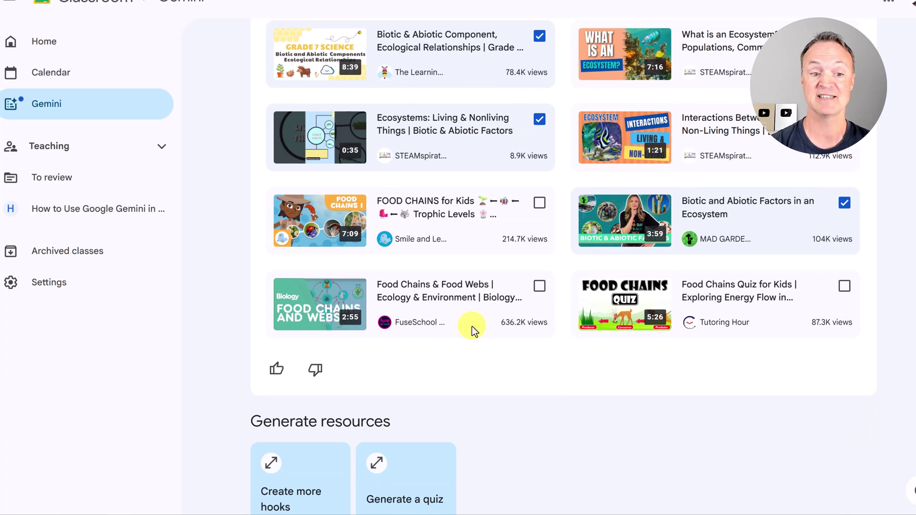
- Generate a 10-question quiz mixing multiple choice, short answer and true or false questions
scroll(472, 327, "down", 4)
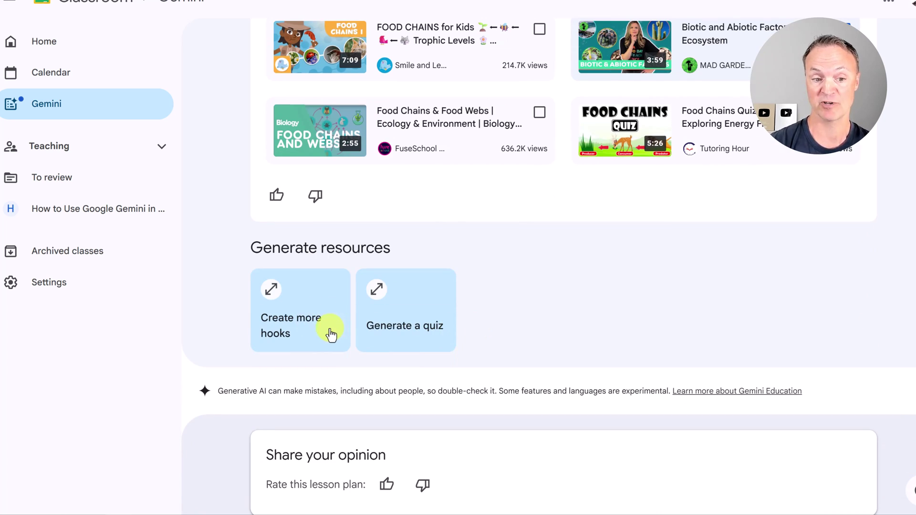
scroll(382, 317, "down", 1)
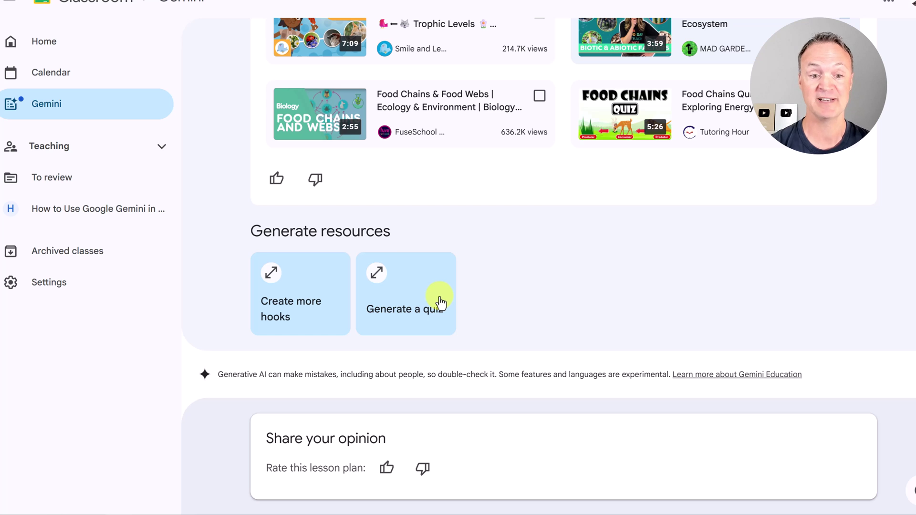
left_click(431, 305)
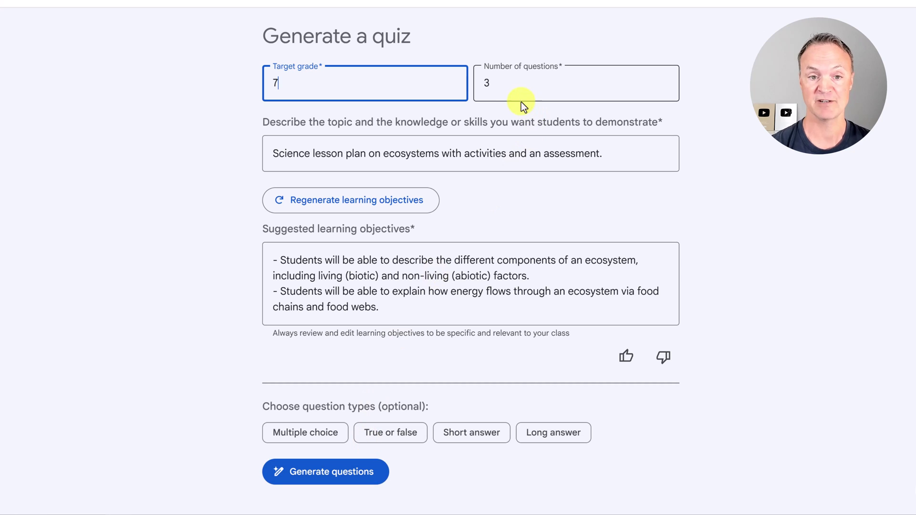
key("Tab")
type("0")
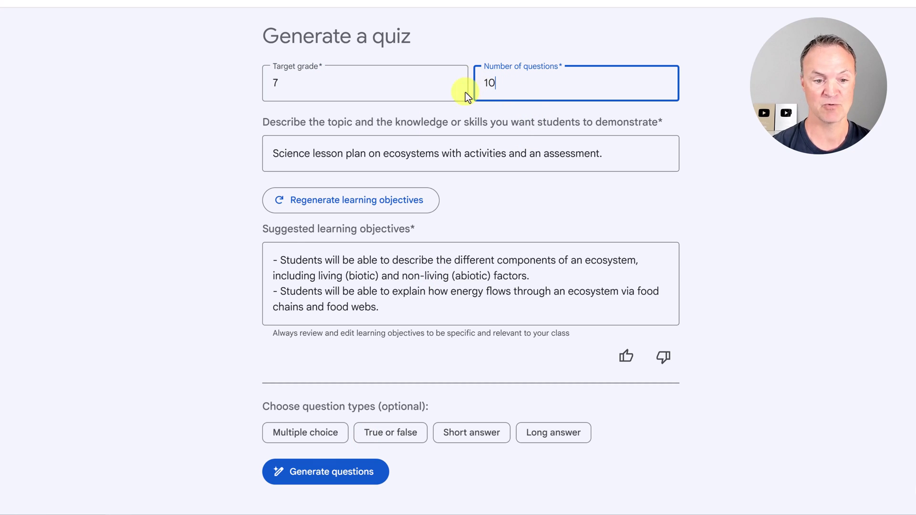
left_click(339, 448)
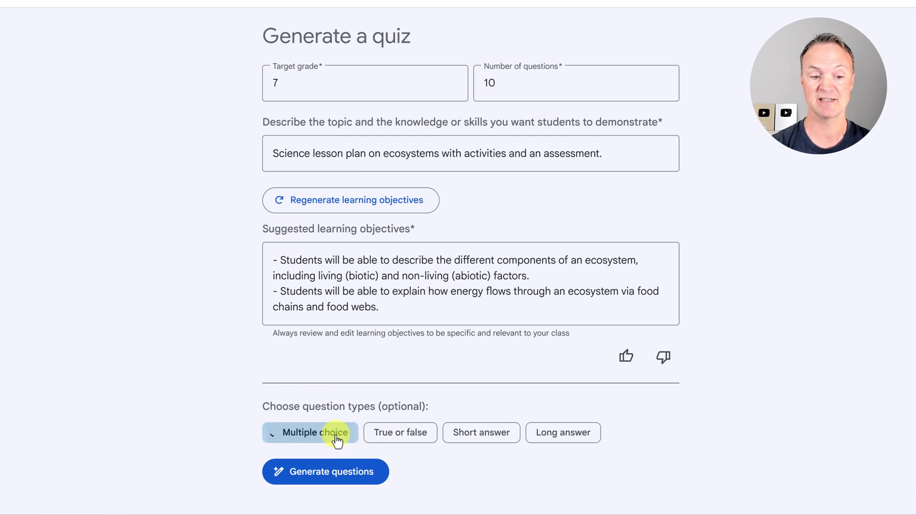
left_click(466, 444)
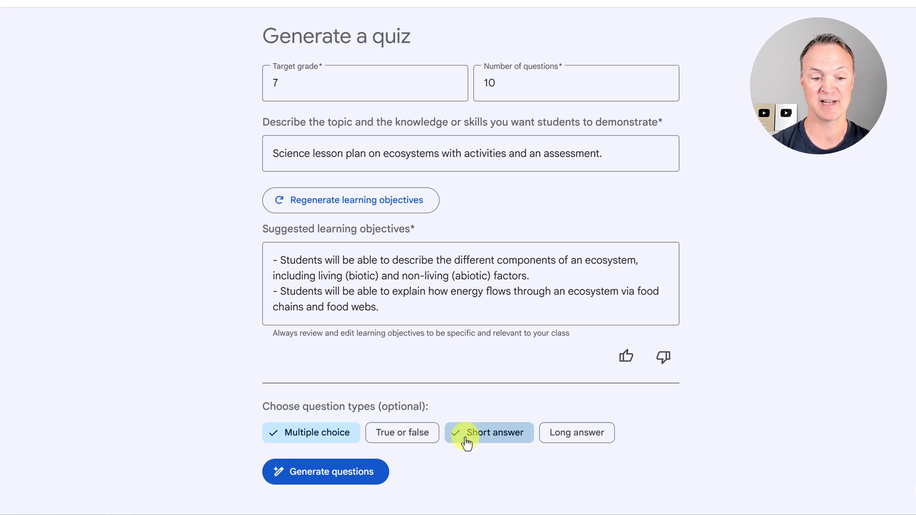
left_click(415, 436)
left_click(364, 474)
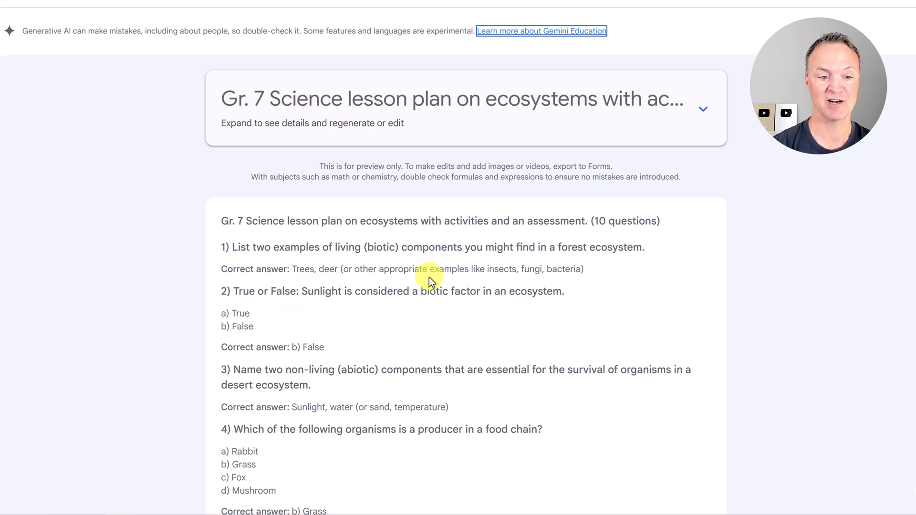
- Check the quiz export options without exporting, then discard the quiz and return to the lesson plan
scroll(429, 279, "down", 14)
scroll(426, 285, "down", 4)
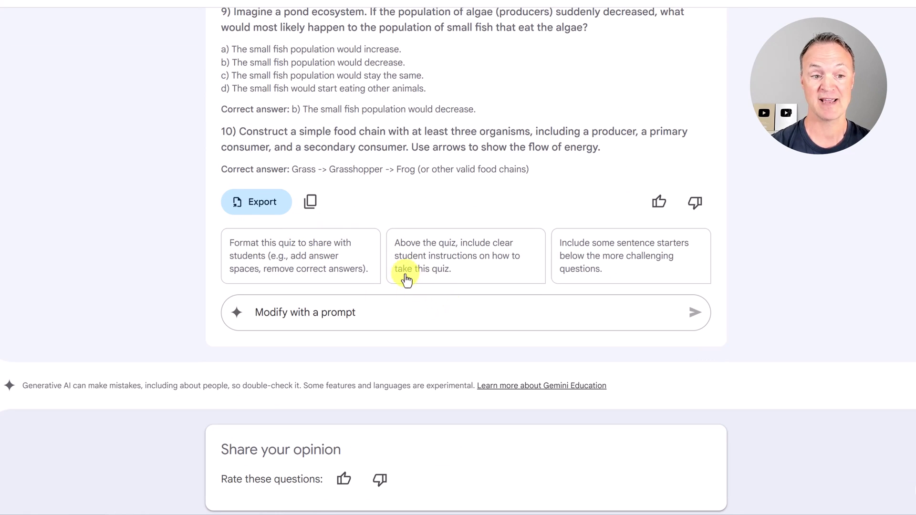
left_click(265, 208)
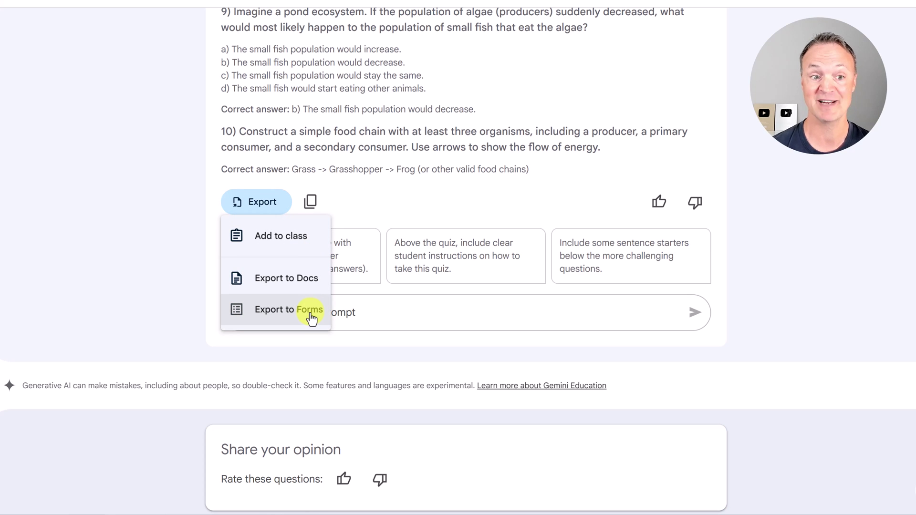
left_click(128, 112)
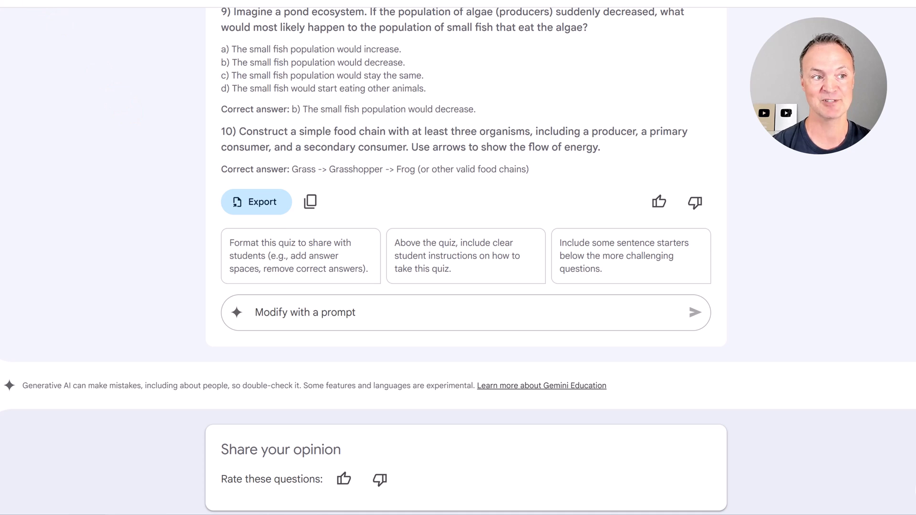
key("alt+Left")
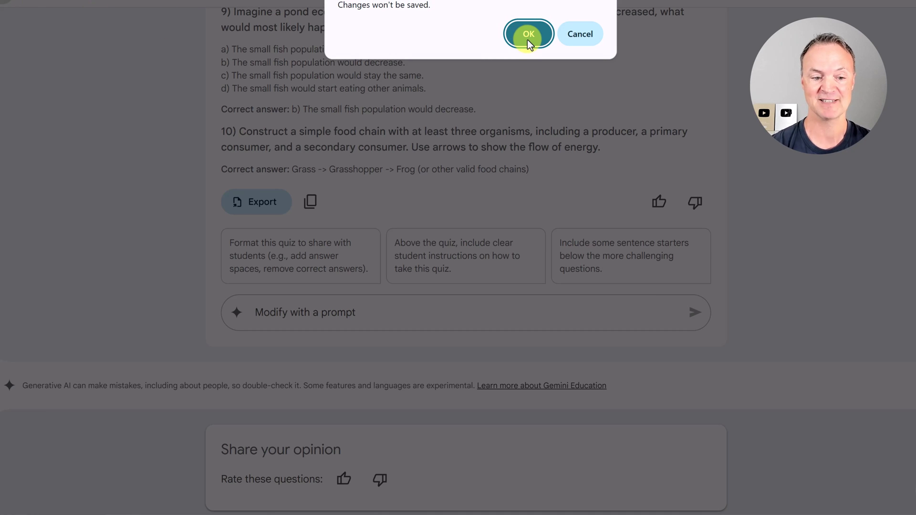
left_click(527, 39)
- Export the 'Exploring Ecosystems: Interactions and Energy Flow' lesson plan to Google Docs
scroll(517, 248, "up", 12)
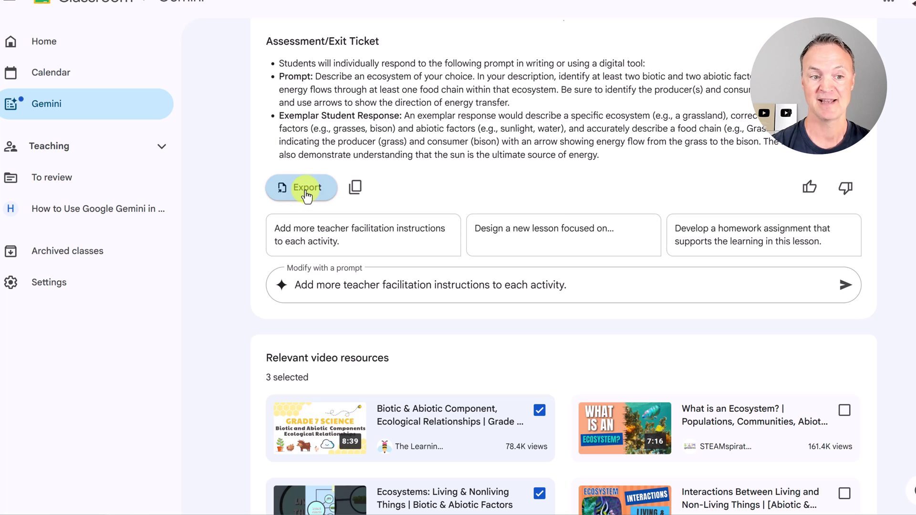
left_click(306, 195)
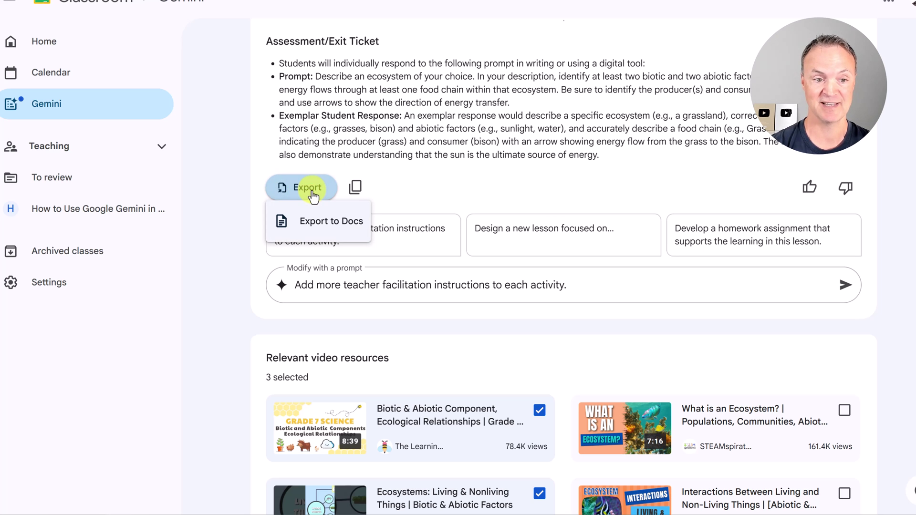
left_click(330, 223)
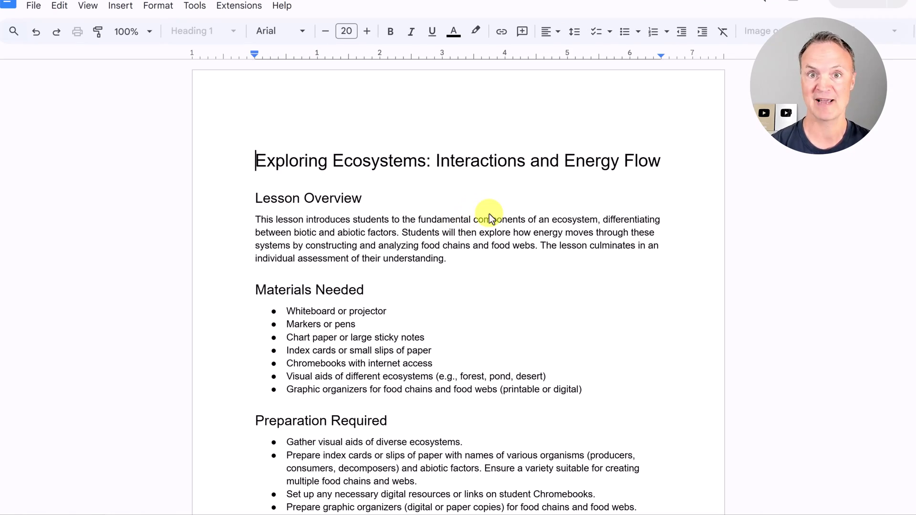
- Scroll the exported Doc to Relevant video resources and preview the first video link
scroll(487, 217, "down", 15)
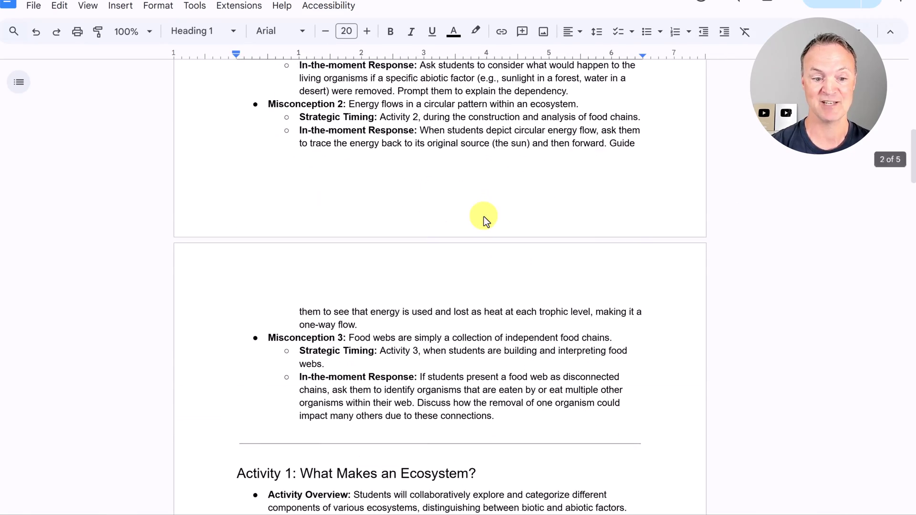
scroll(484, 217, "down", 15)
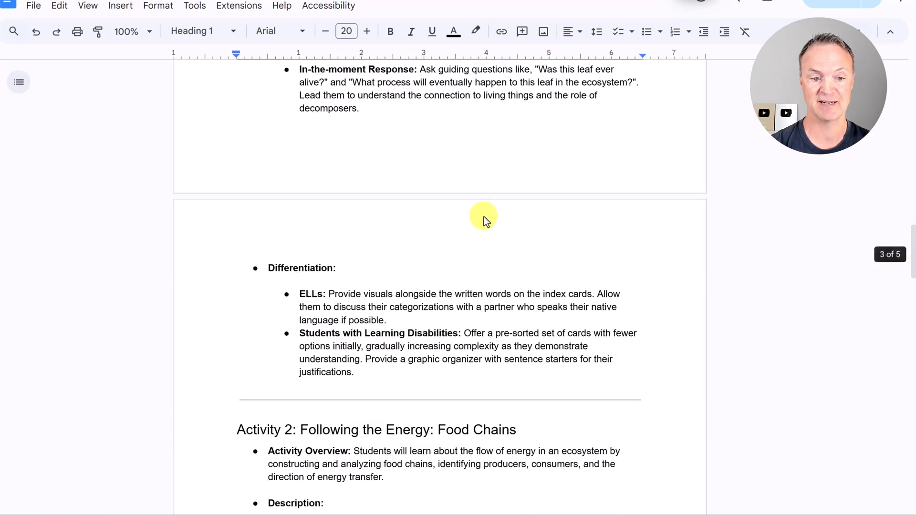
scroll(484, 216, "down", 15)
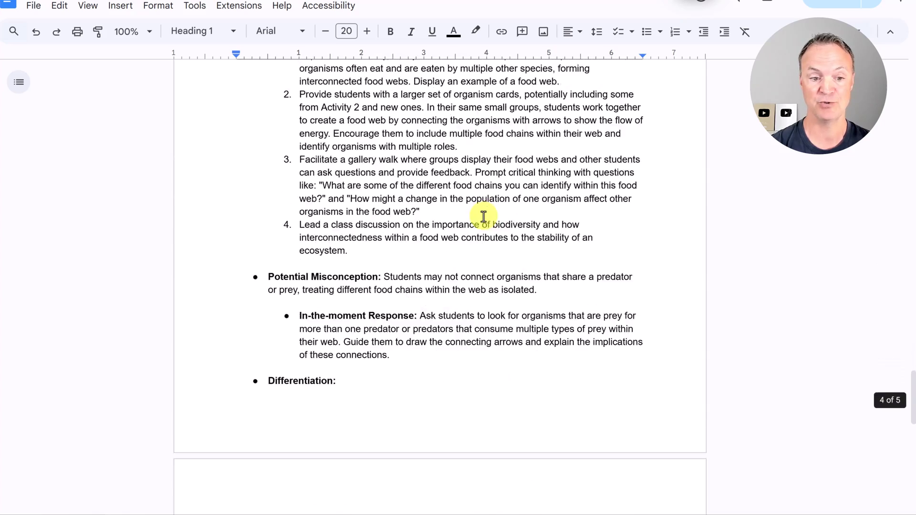
scroll(483, 216, "down", 15)
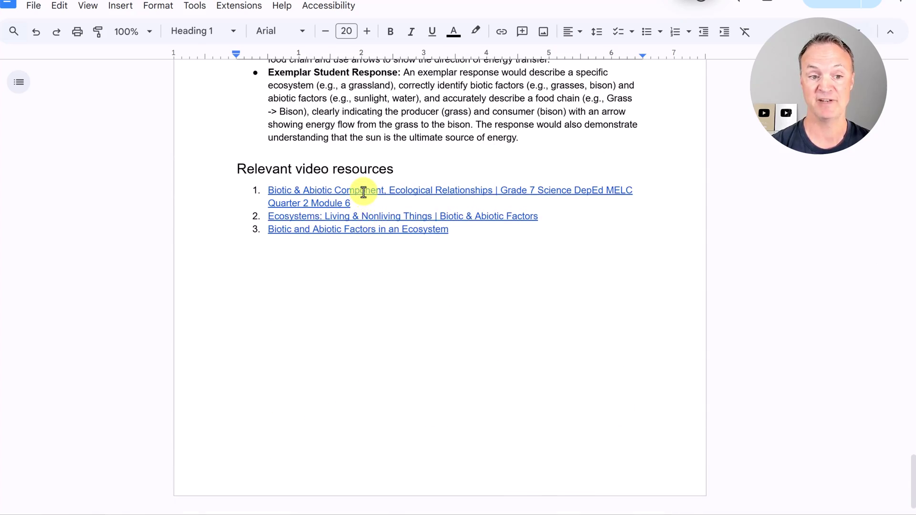
left_click(363, 192)
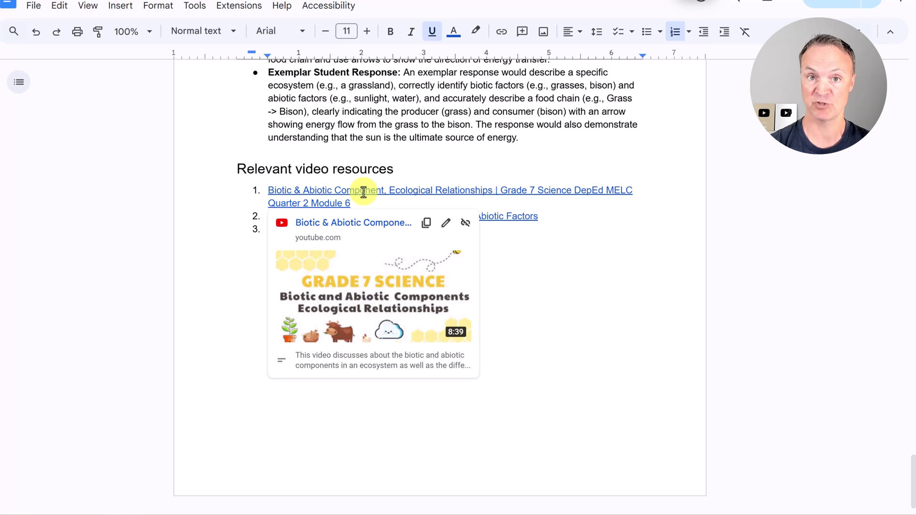
left_click(550, 289)
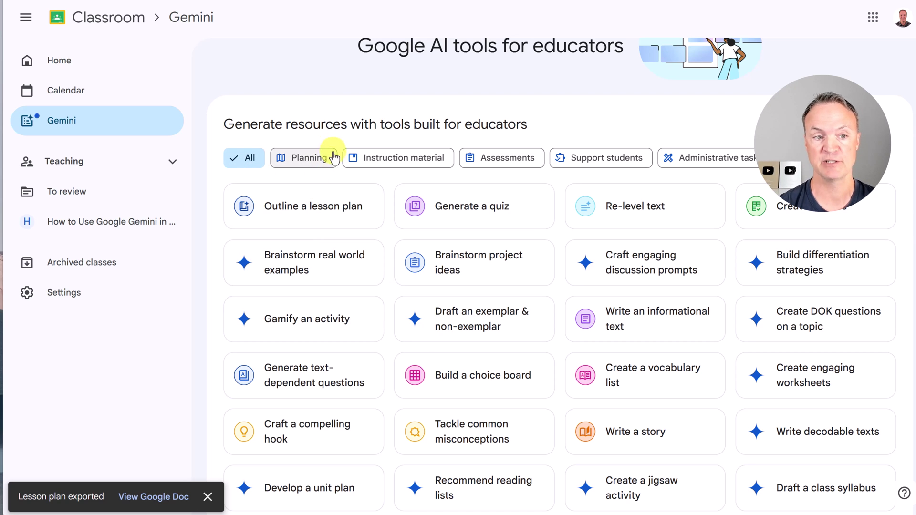
- Filter to Support students tools and paste the ecosystems paragraph into Re-level text
left_click(606, 164)
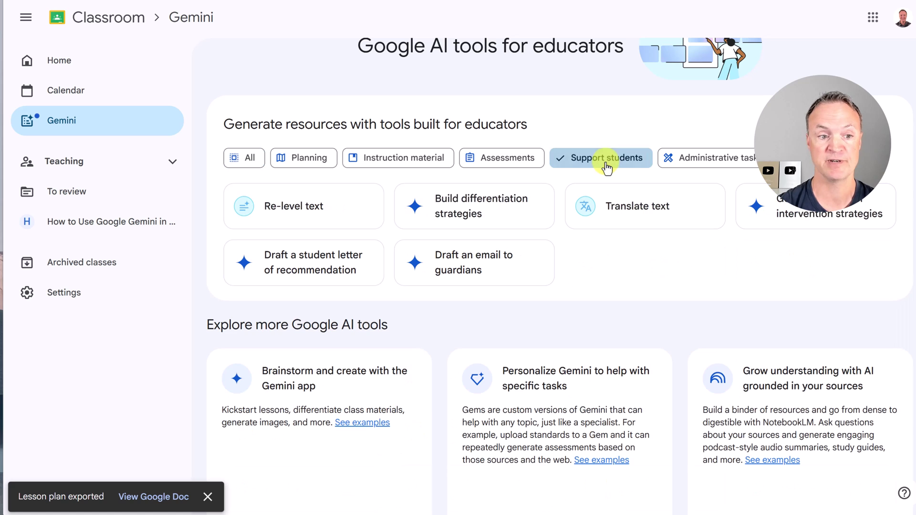
left_click(316, 221)
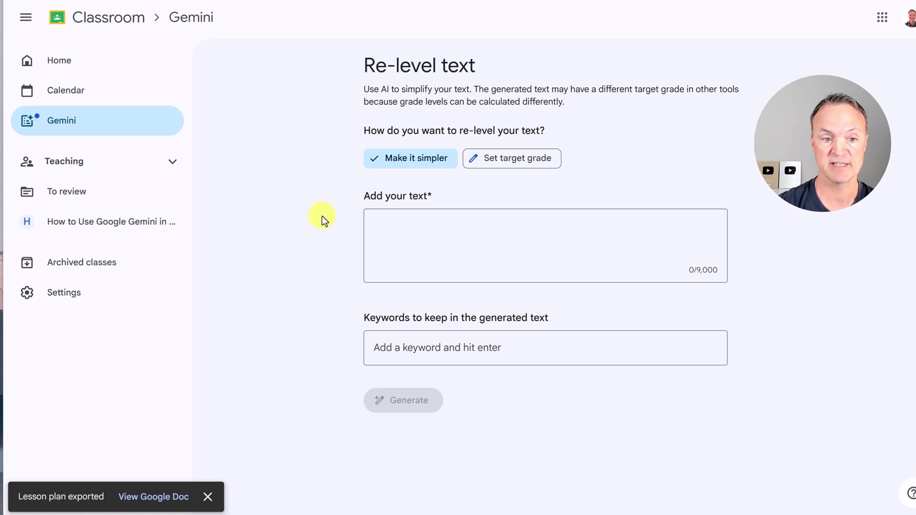
left_click(437, 245)
type("Ecosystems are communities of living organisms interacting with each other and their physical environment. These interactions create a balance that supports life. For example, plants use sunlight to make food through photosynthesis, which provides energy for herbivores. Carnivores then feed on herbivores, creating a food chain that helps maintain ecosystem stability.")
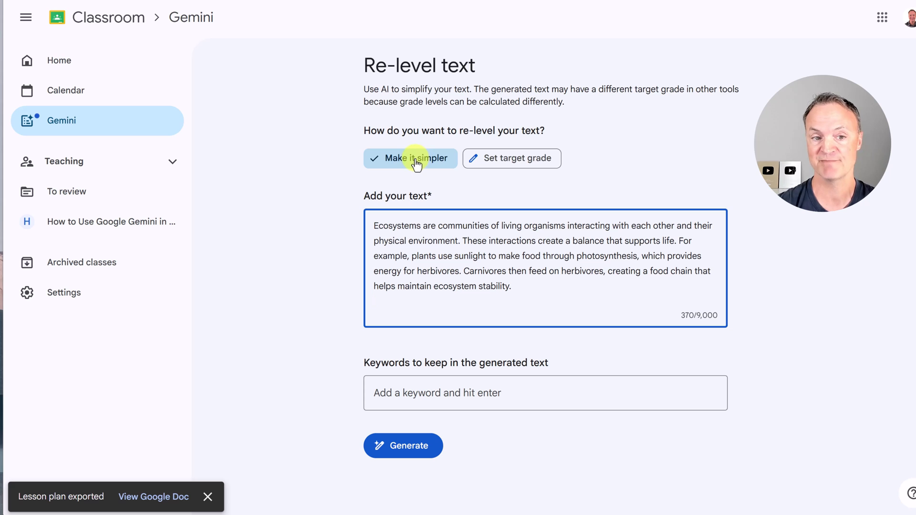
- Set target grade 4, keep ecosystems, photosynthesis and food chain as keywords, and generate
left_click(537, 159)
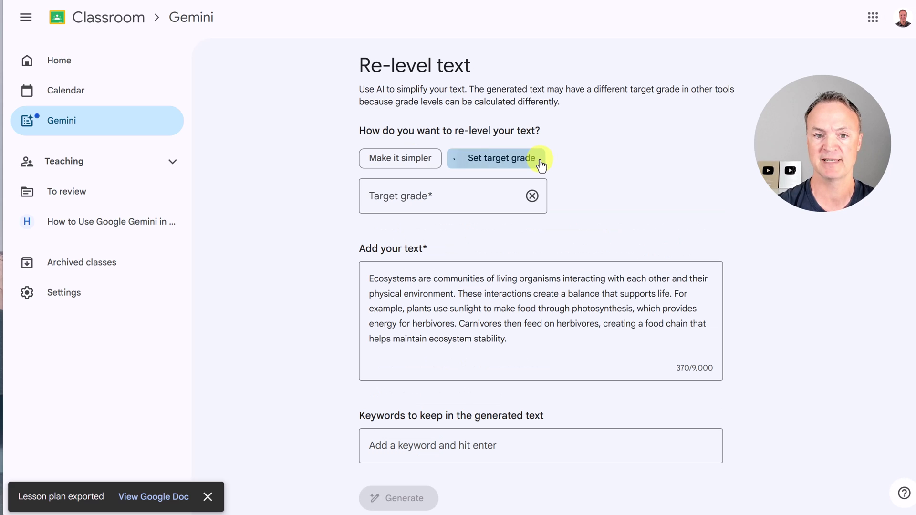
left_click(426, 196)
type("4")
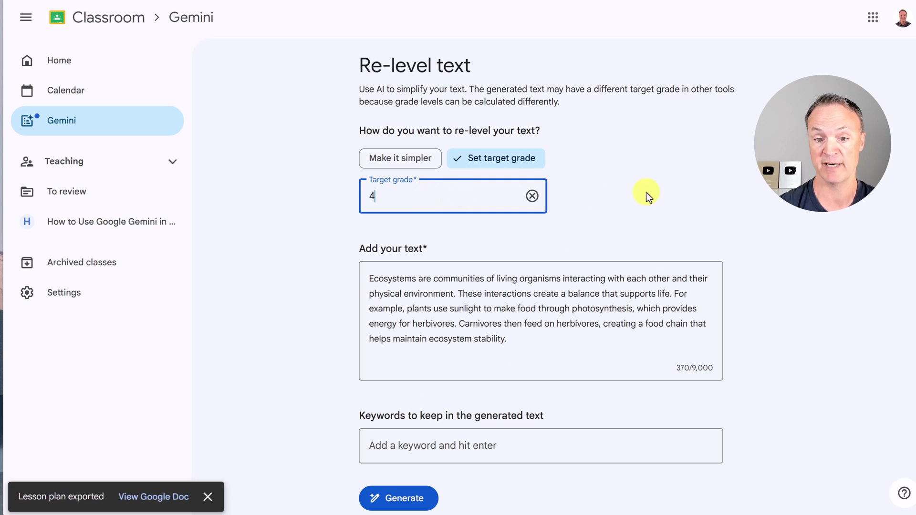
left_click(648, 197)
scroll(636, 296, "down", 1)
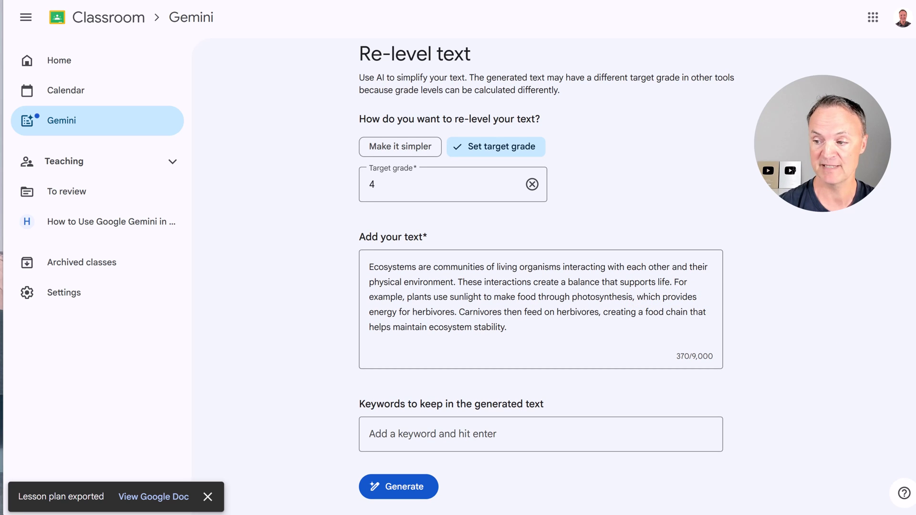
left_click(467, 434)
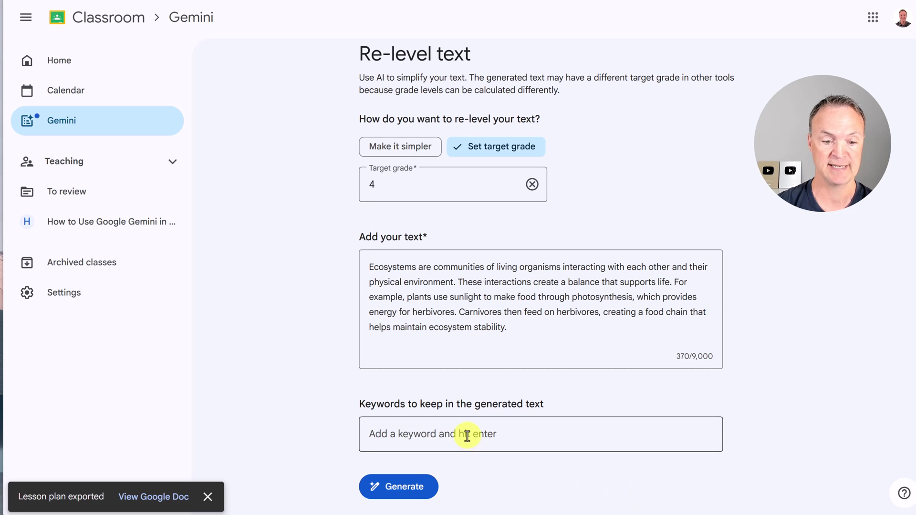
type("ecosystems  photosynthesis  food chain")
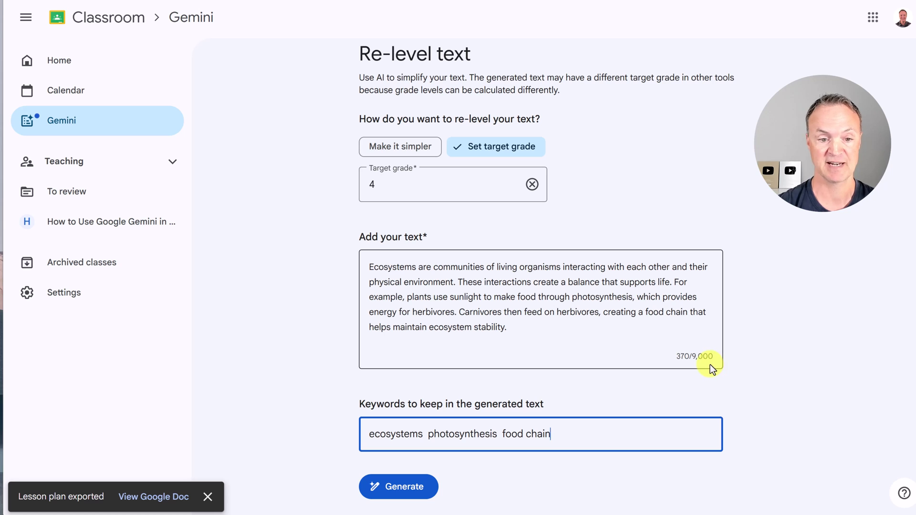
left_click(416, 500)
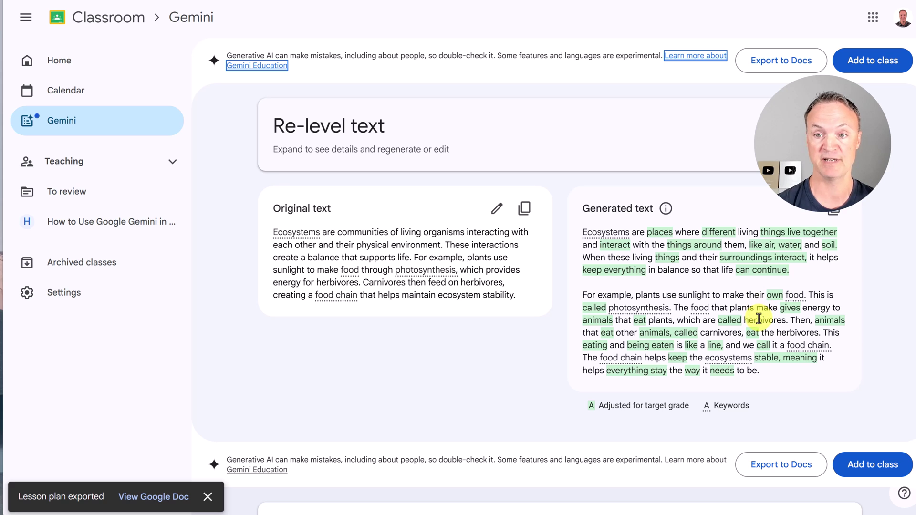
- Skip adding the grade-4 re-levelled ecosystems passage to a class and export it to Google Docs instead
left_click(885, 63)
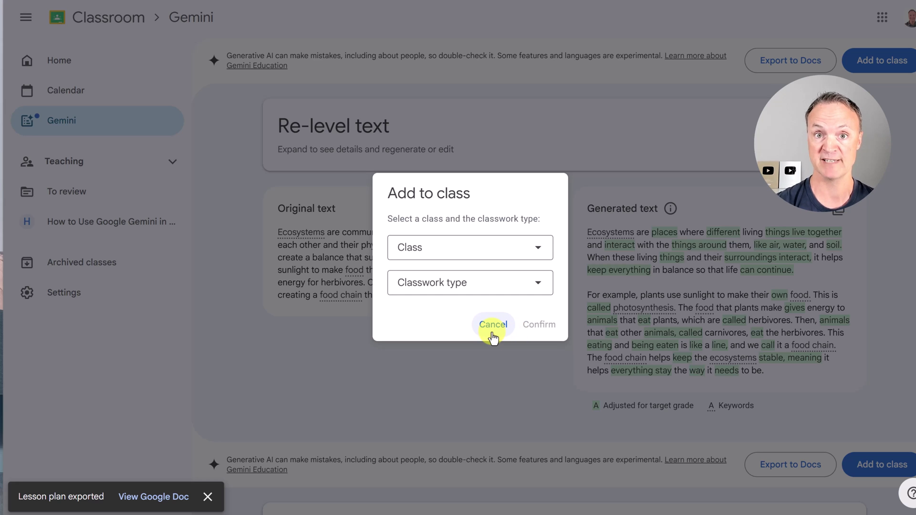
left_click(492, 333)
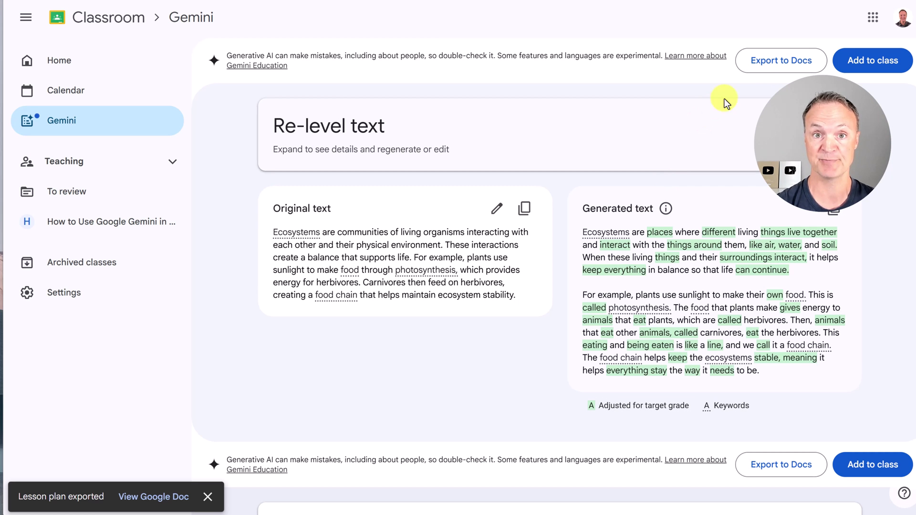
left_click(773, 70)
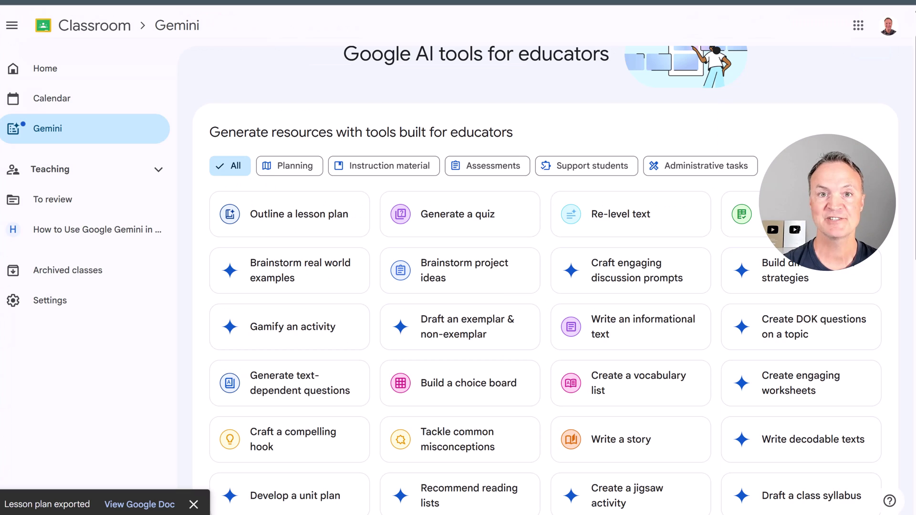
- Start a grade 7 rubric from the Assessments tools, attaching the Gr. 7 science lesson plan from Drive
left_click(506, 172)
left_click(482, 231)
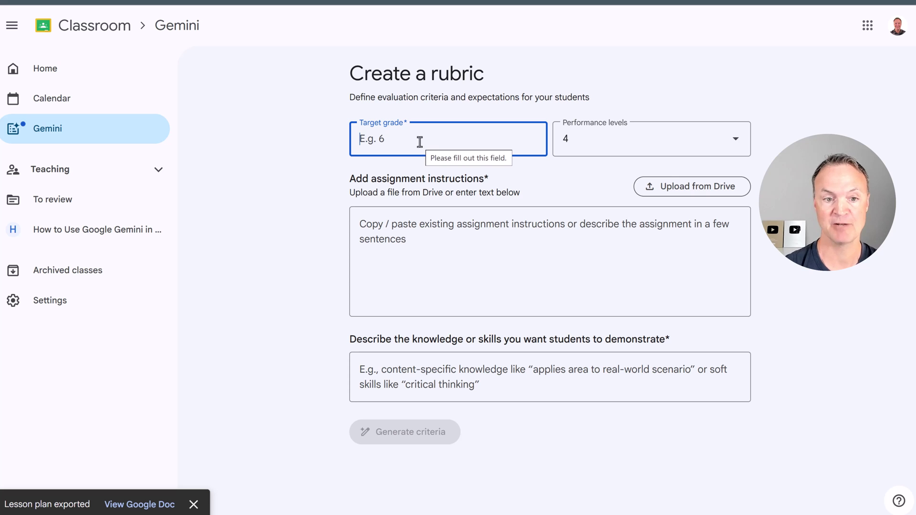
type("7")
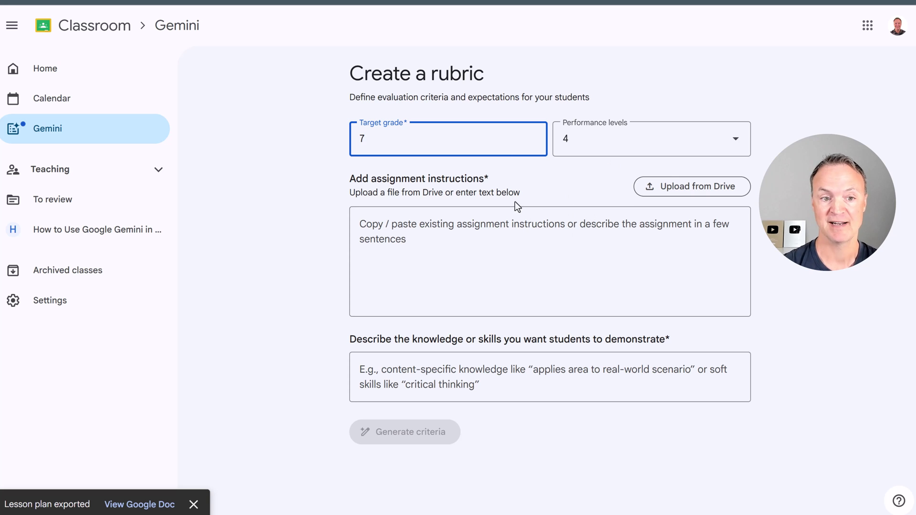
left_click(688, 185)
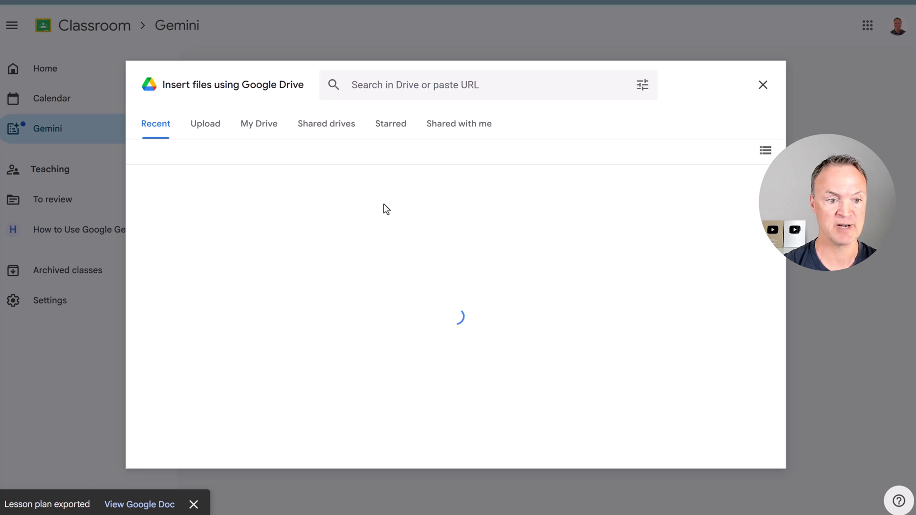
left_click(356, 266)
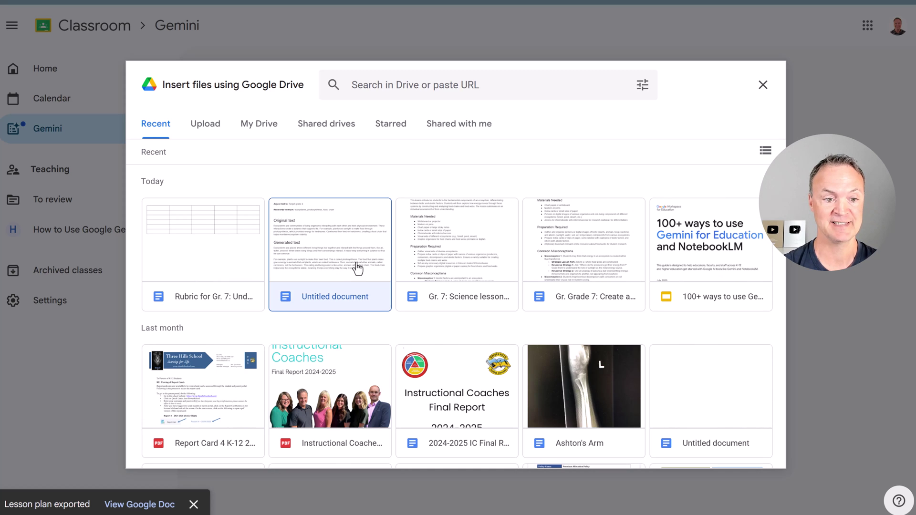
left_click(476, 265)
left_click(742, 451)
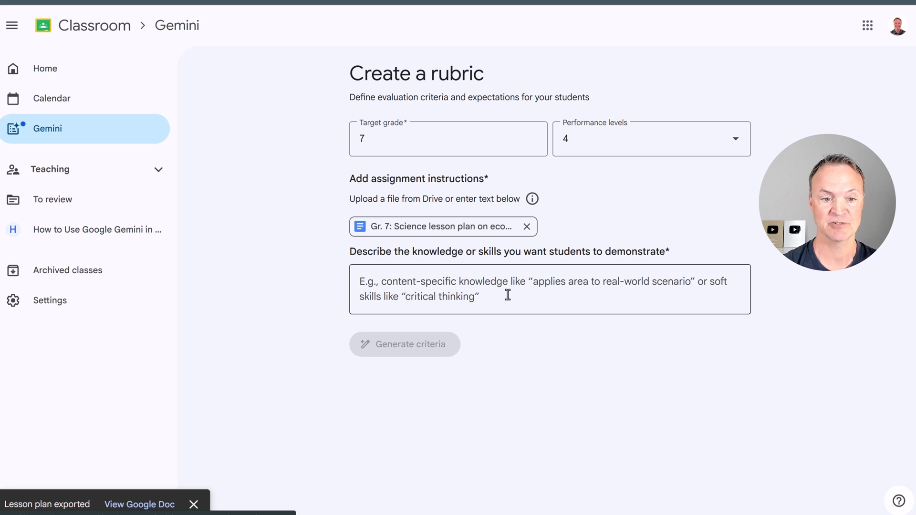
- Paste the skills-to-demonstrate description and generate suggested rubric criteria
left_click(477, 298)
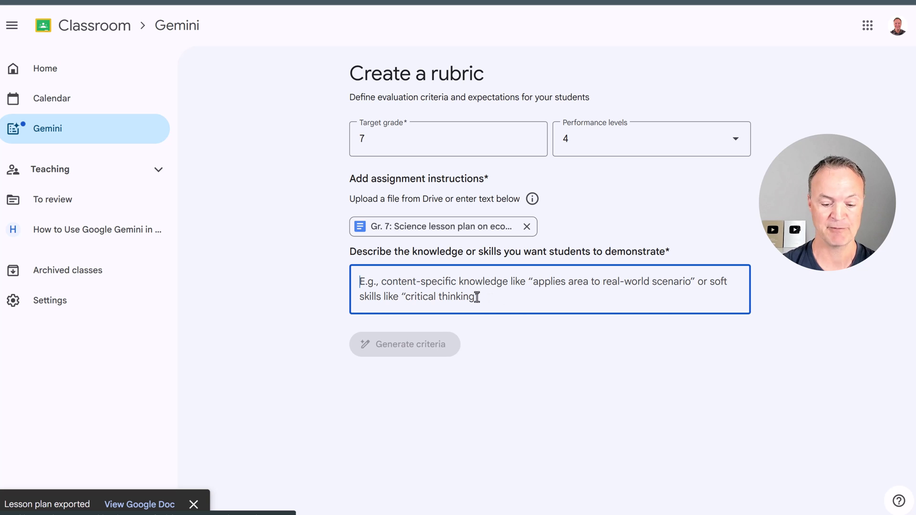
type("Demonstrates understanding of ecosystem components and food chains, explains interdependence among organisms, and uses scientific vocabulary accurately. Applies concepts to real-world environmental examples and communicates ideas clearly through writing or visuals.")
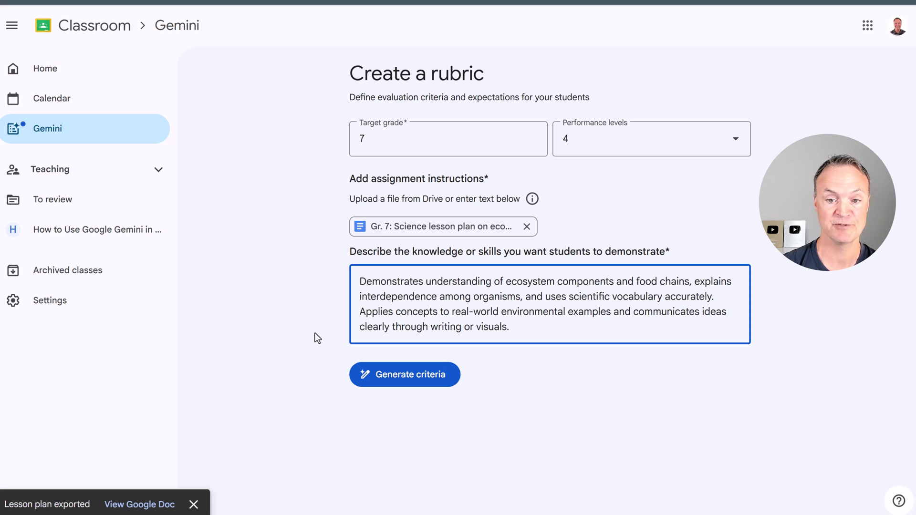
left_click(435, 382)
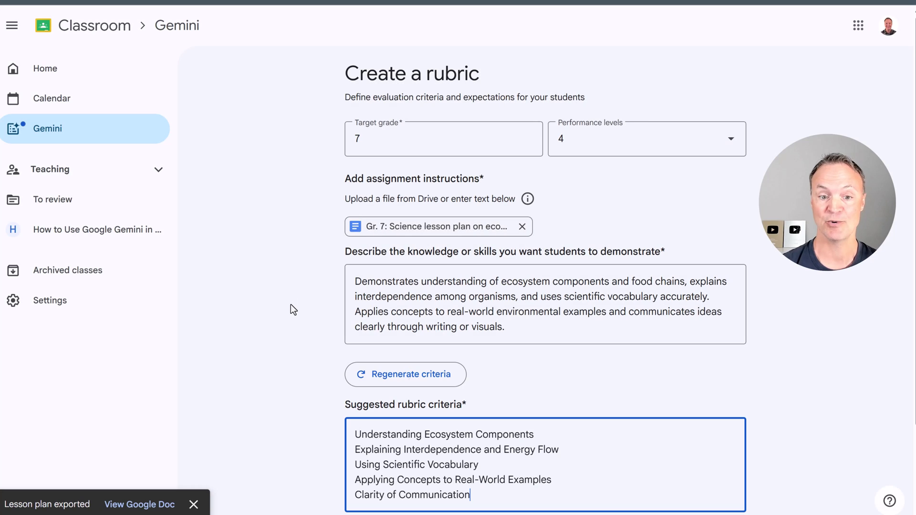
- Build 'Rubric for Gr. 7: Understanding Ecosystem Components' from the five suggested criteria
scroll(294, 286, "down", 2)
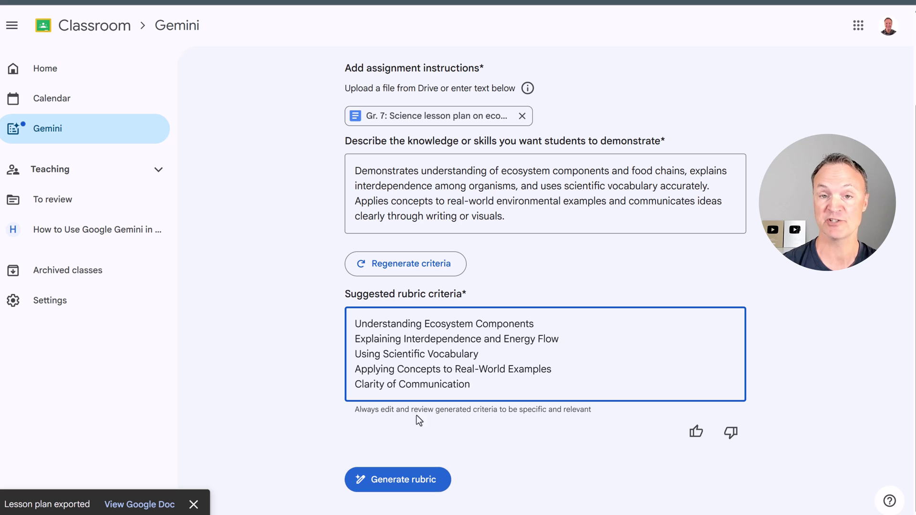
left_click(400, 473)
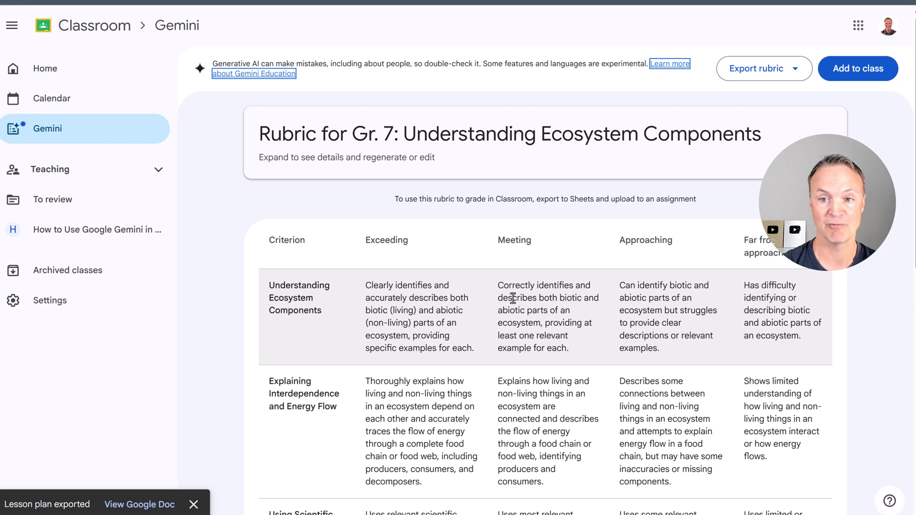
- Expand the Grade 7 ecosystem rubric's title card, review its five criteria, and show its export choices
scroll(513, 298, "down", 5)
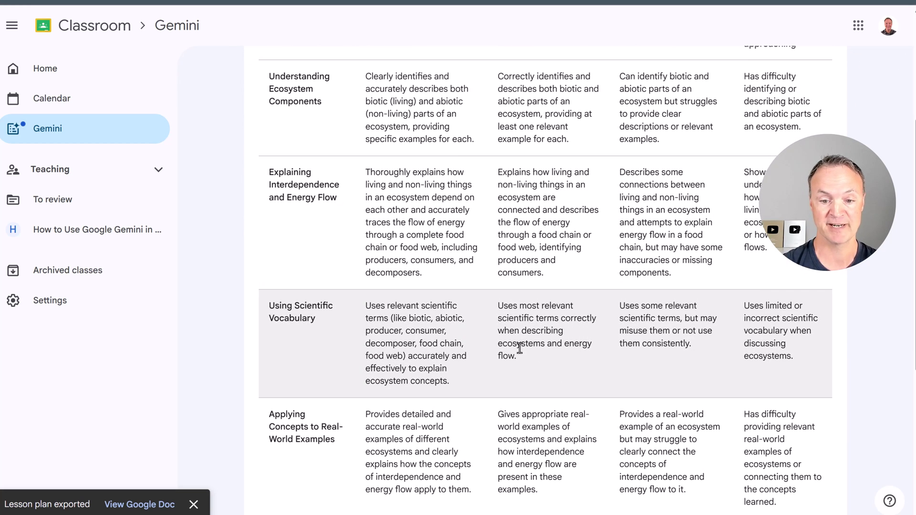
scroll(520, 349, "down", 5)
scroll(522, 348, "up", 10)
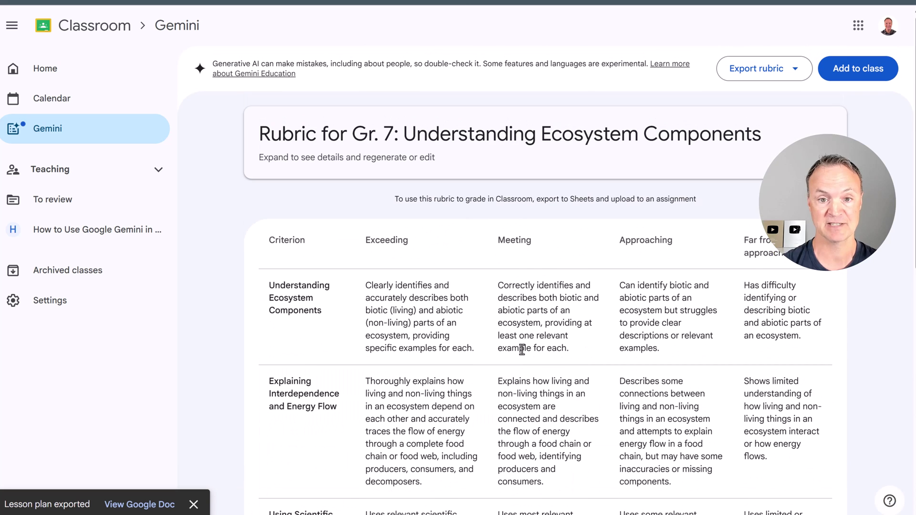
left_click(819, 128)
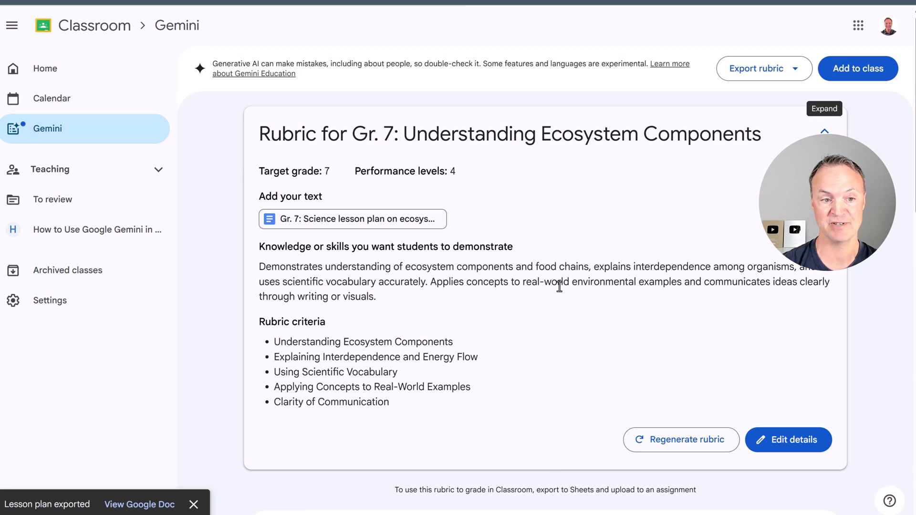
scroll(461, 270, "down", 5)
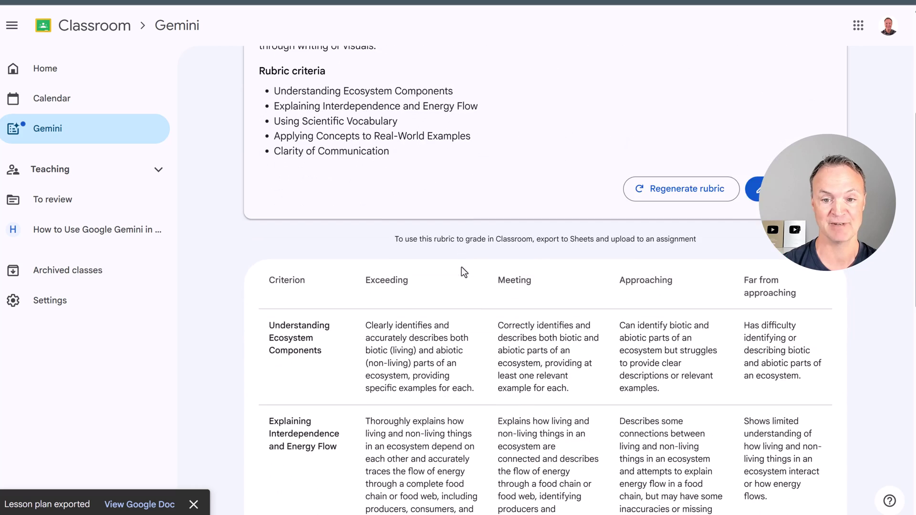
scroll(462, 267, "down", 1)
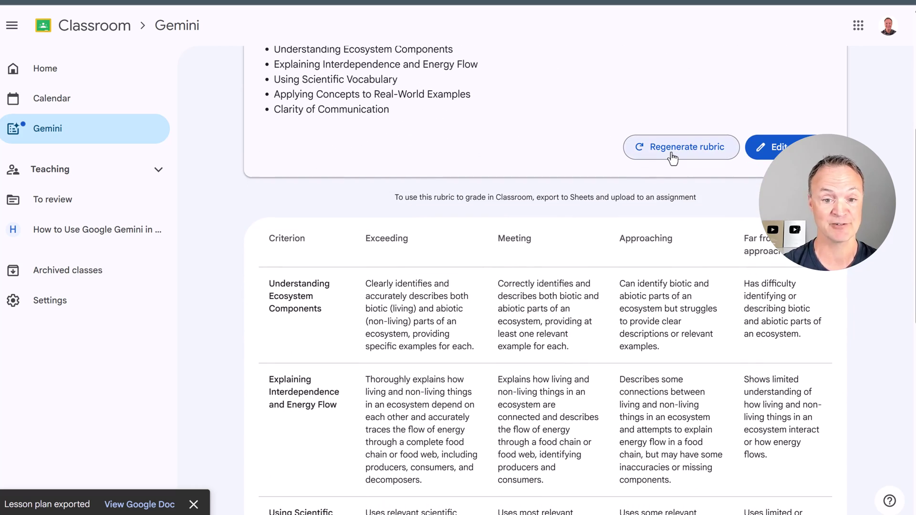
scroll(652, 263, "down", 10)
scroll(647, 266, "up", 5)
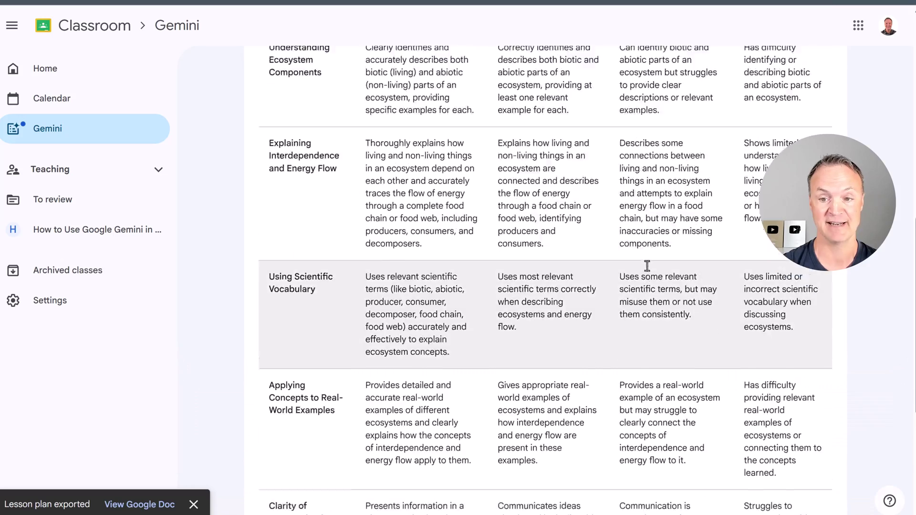
scroll(647, 265, "up", 9)
scroll(726, 281, "up", 3)
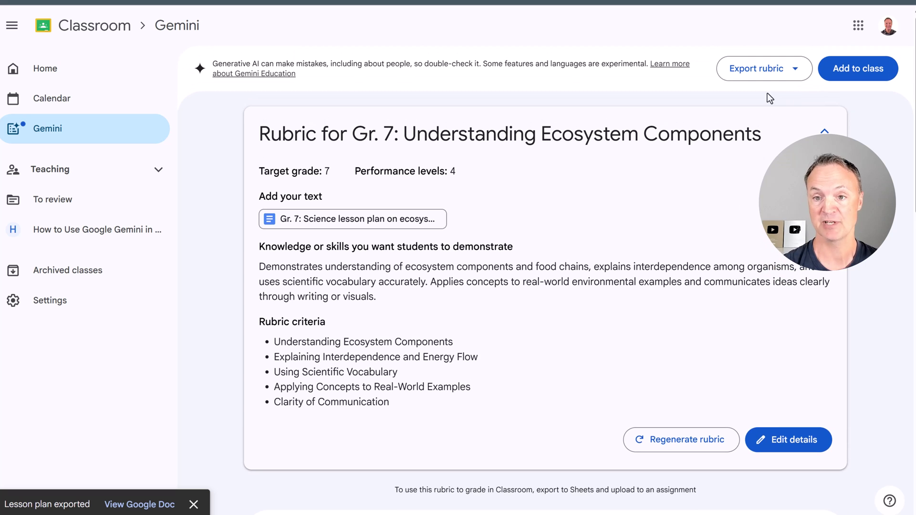
left_click(744, 68)
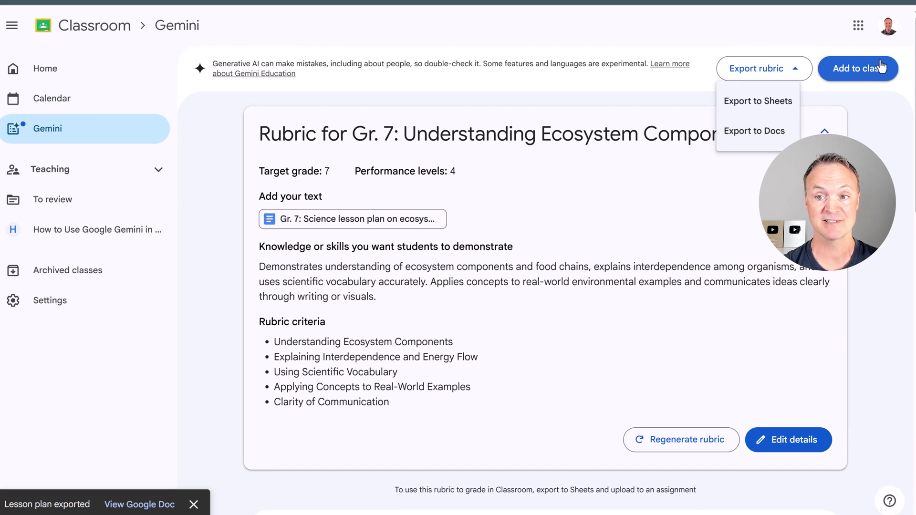
- Export the Gr. 7 ecosystem rubric to a Google Doc table, then return to Classroom's Gemini tools
left_click(775, 133)
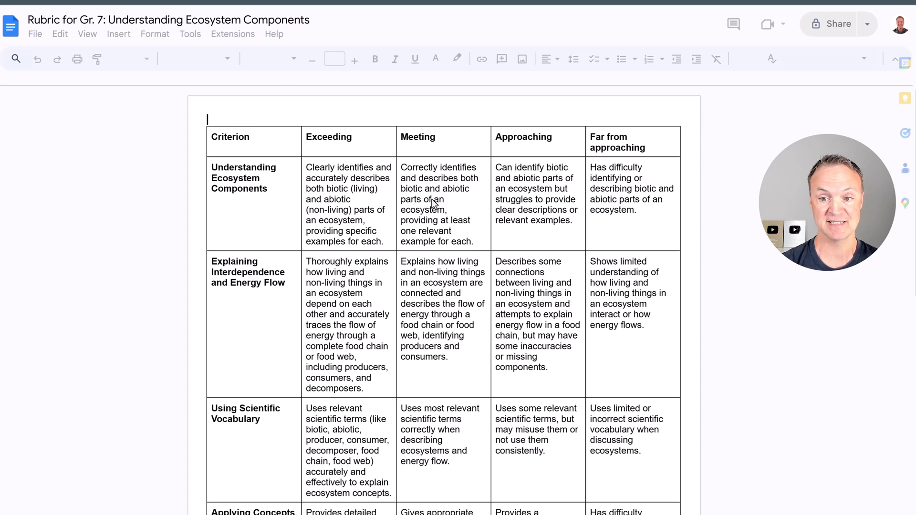
scroll(431, 205, "down", 10)
scroll(444, 205, "up", 10)
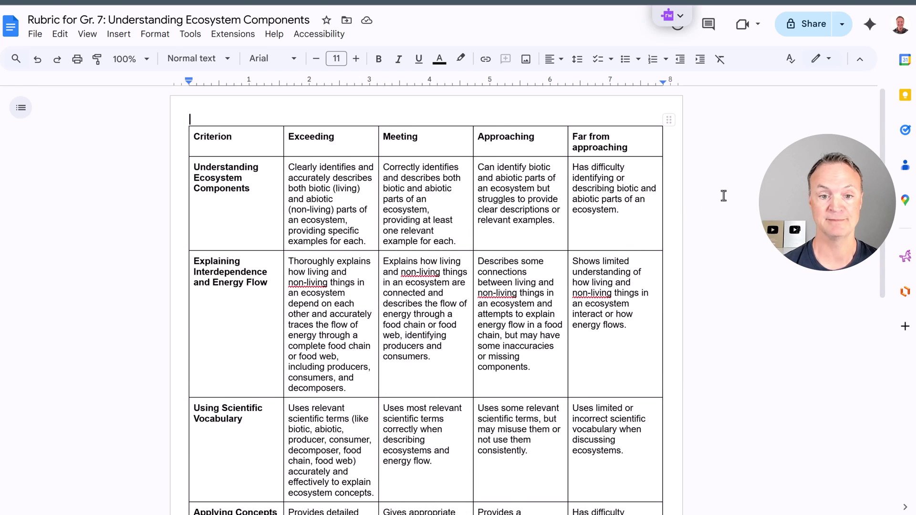
left_click(674, 14)
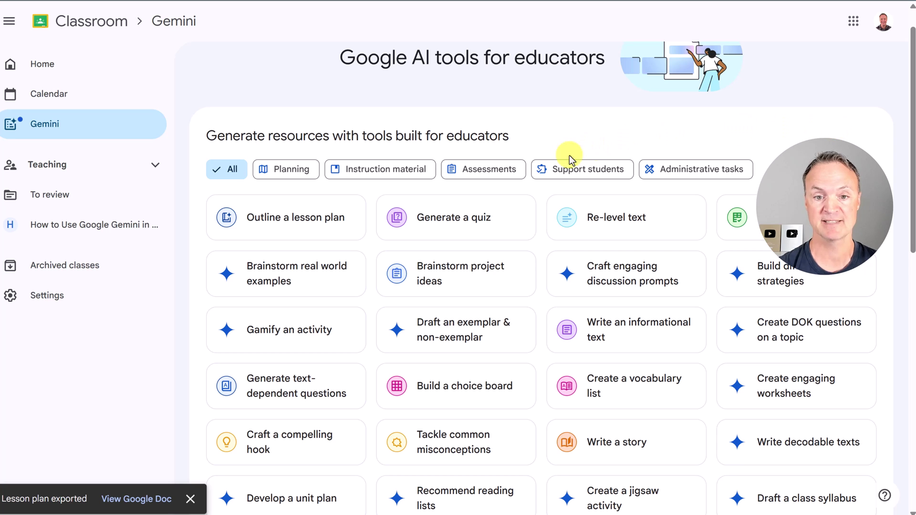
- Filter to Support students tools and start the Draft an email to guardians tool
left_click(597, 180)
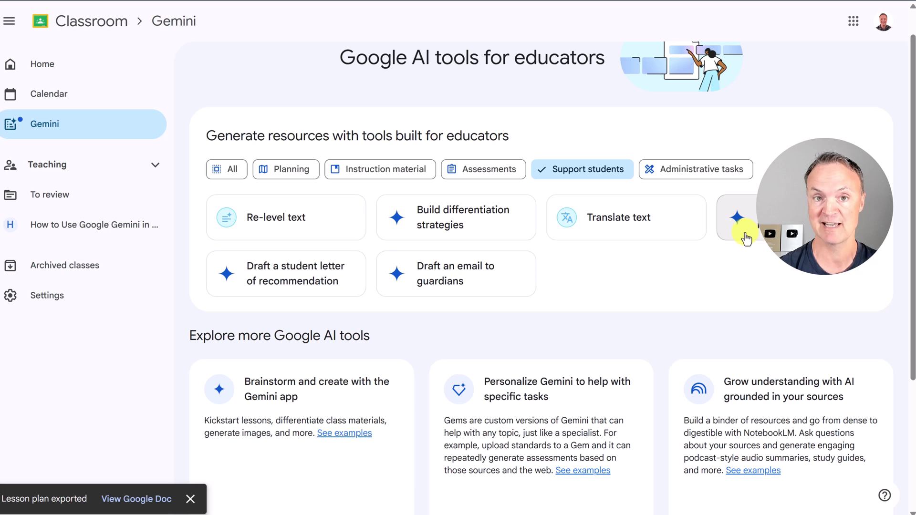
left_click(431, 278)
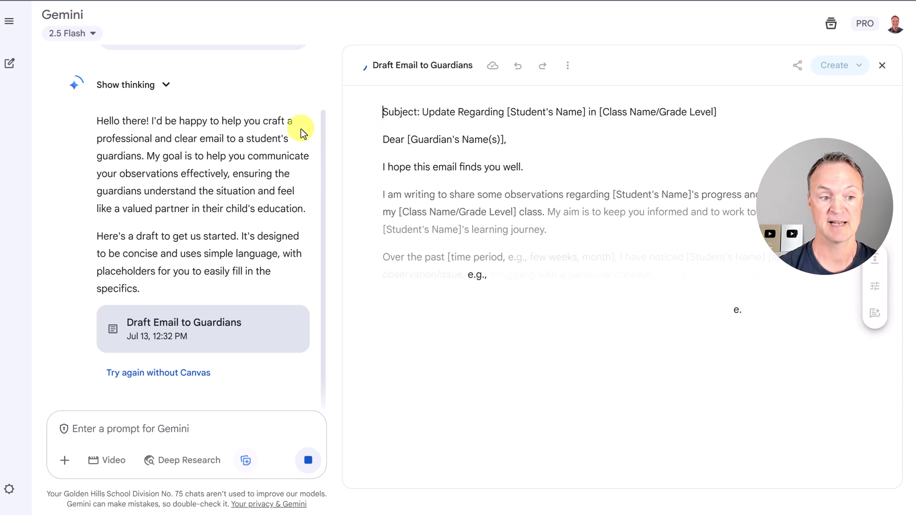
- Paste a request for a warm, professional email praising a Grade 7 student's ecosystems-unit leadership
scroll(205, 215, "down", 3)
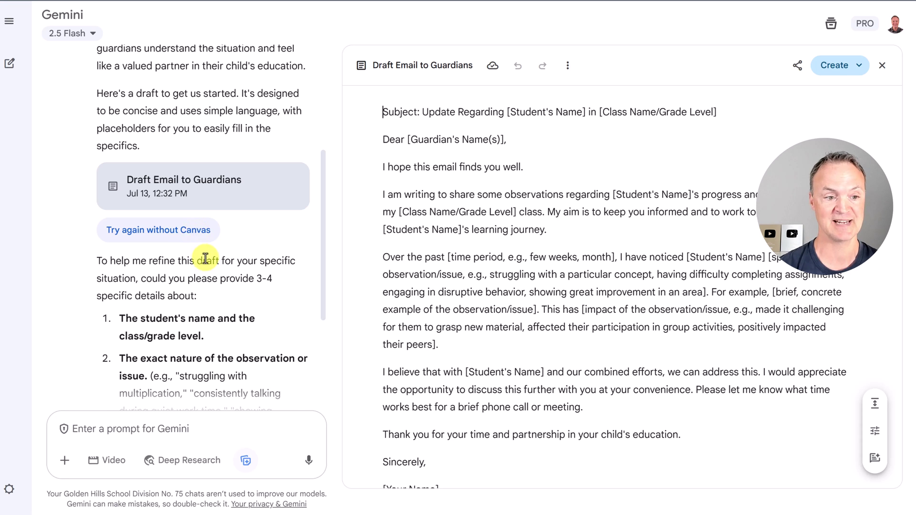
scroll(205, 258, "down", 2)
scroll(205, 253, "down", 1)
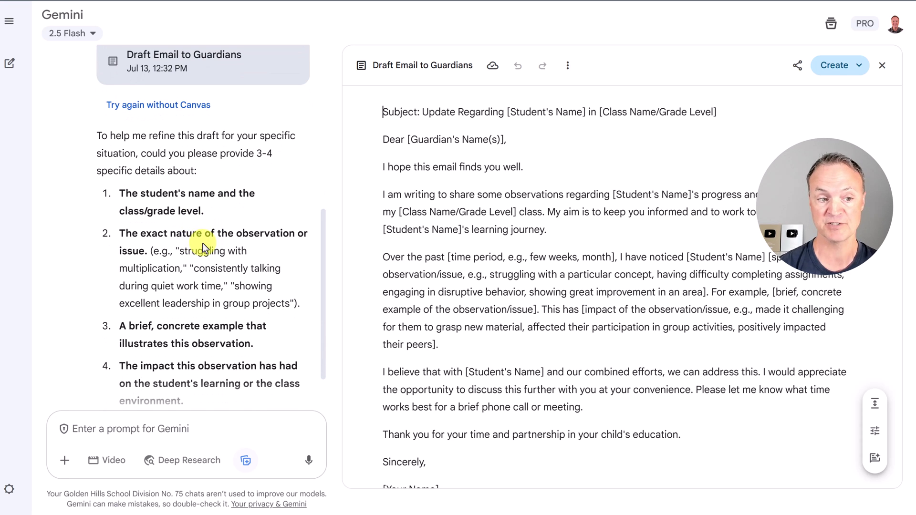
scroll(222, 221, "down", 1)
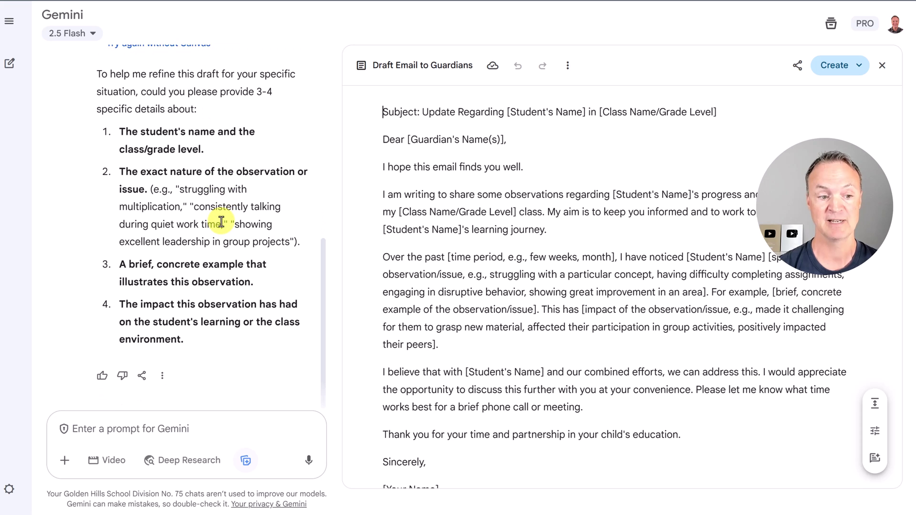
left_click(147, 431)
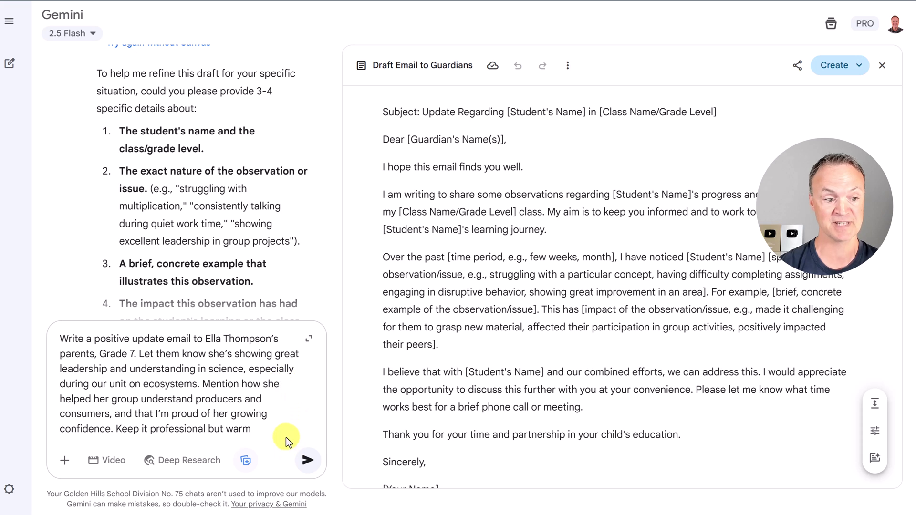
- Submit the request and review Gemini's revised positive Grade 7 Science update email in the canvas
left_click(308, 460)
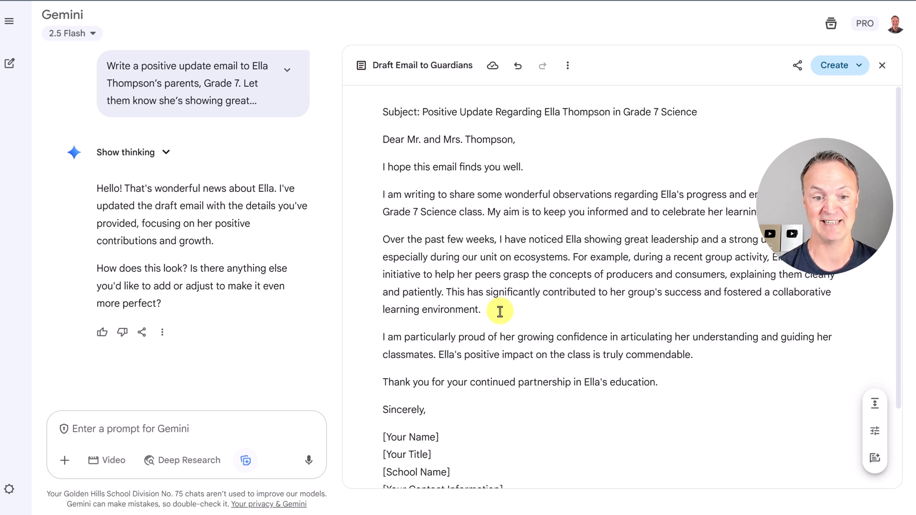
left_click(500, 311)
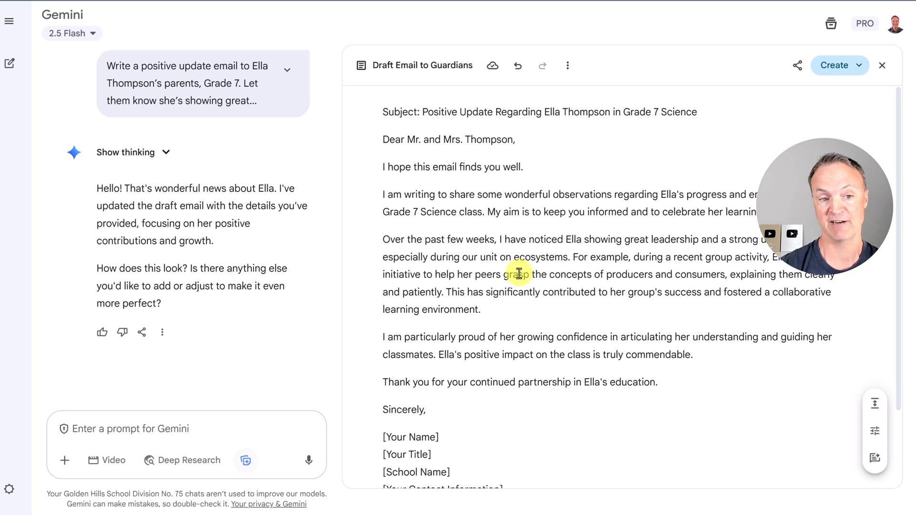
scroll(491, 169, "down", 3)
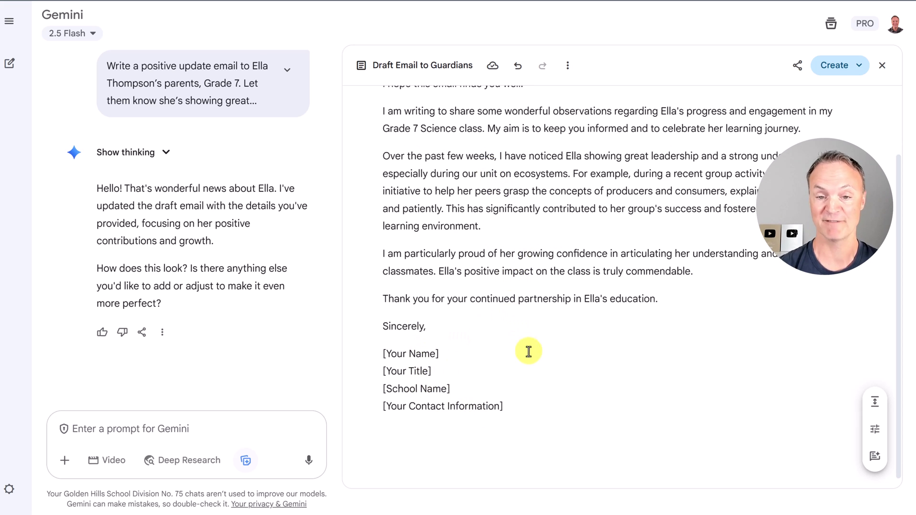
scroll(530, 354, "up", 3)
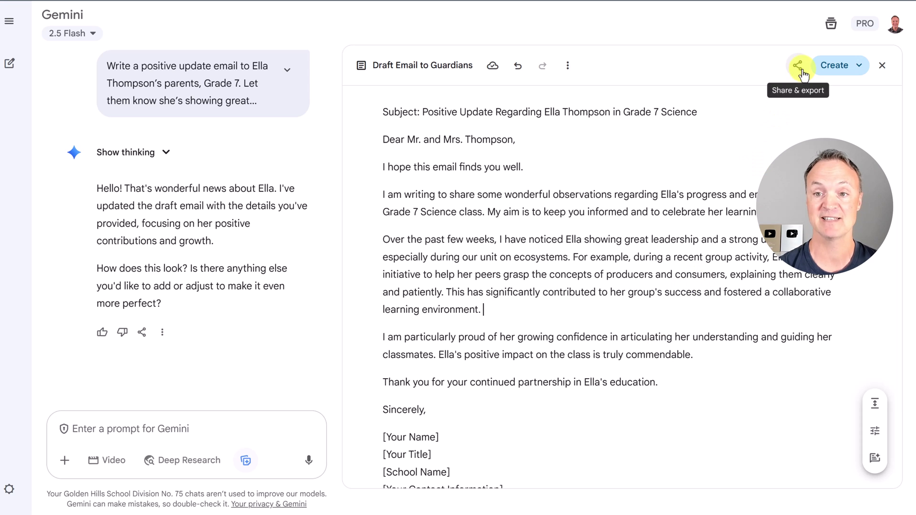
- Export the guardian email draft from the canvas to a new Google Doc
left_click(797, 67)
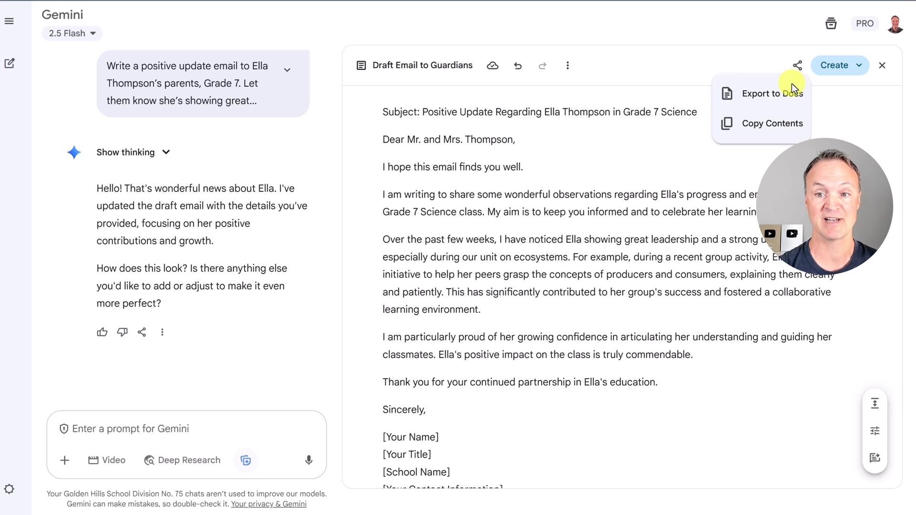
left_click(779, 106)
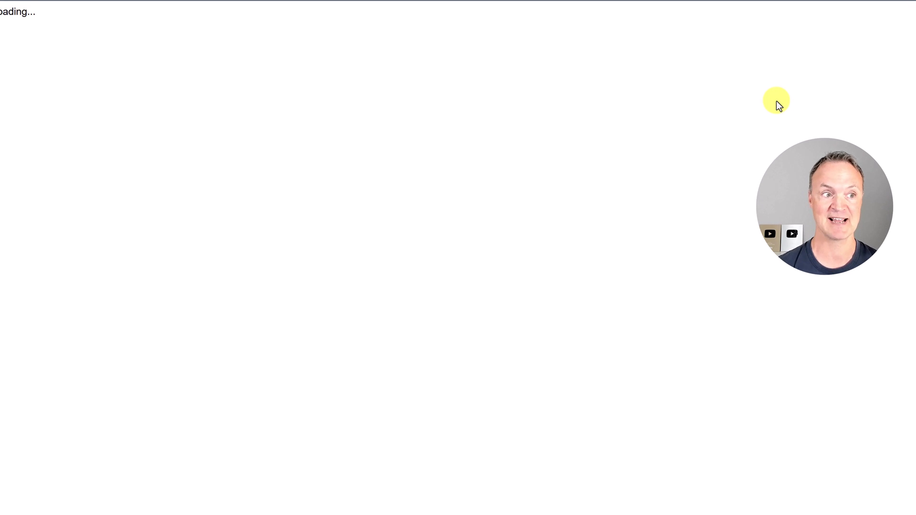